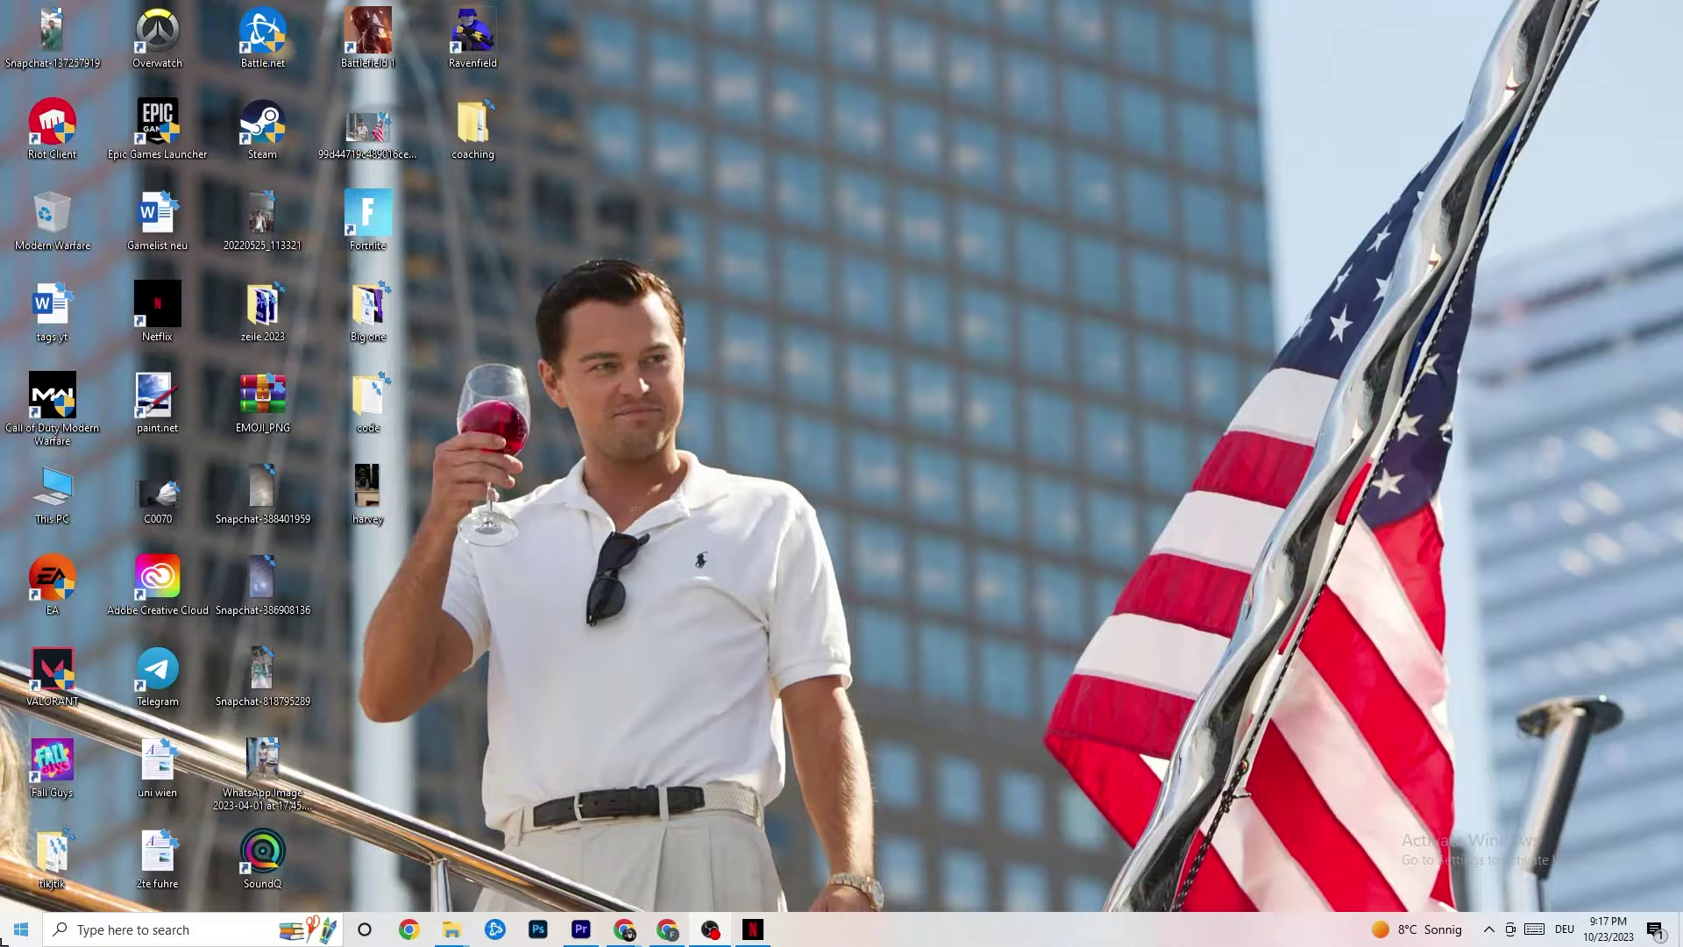
Step: Launch Settings from the Start menu and go to System's Display page
{"action": "left_click", "coordinate": [21, 930]}
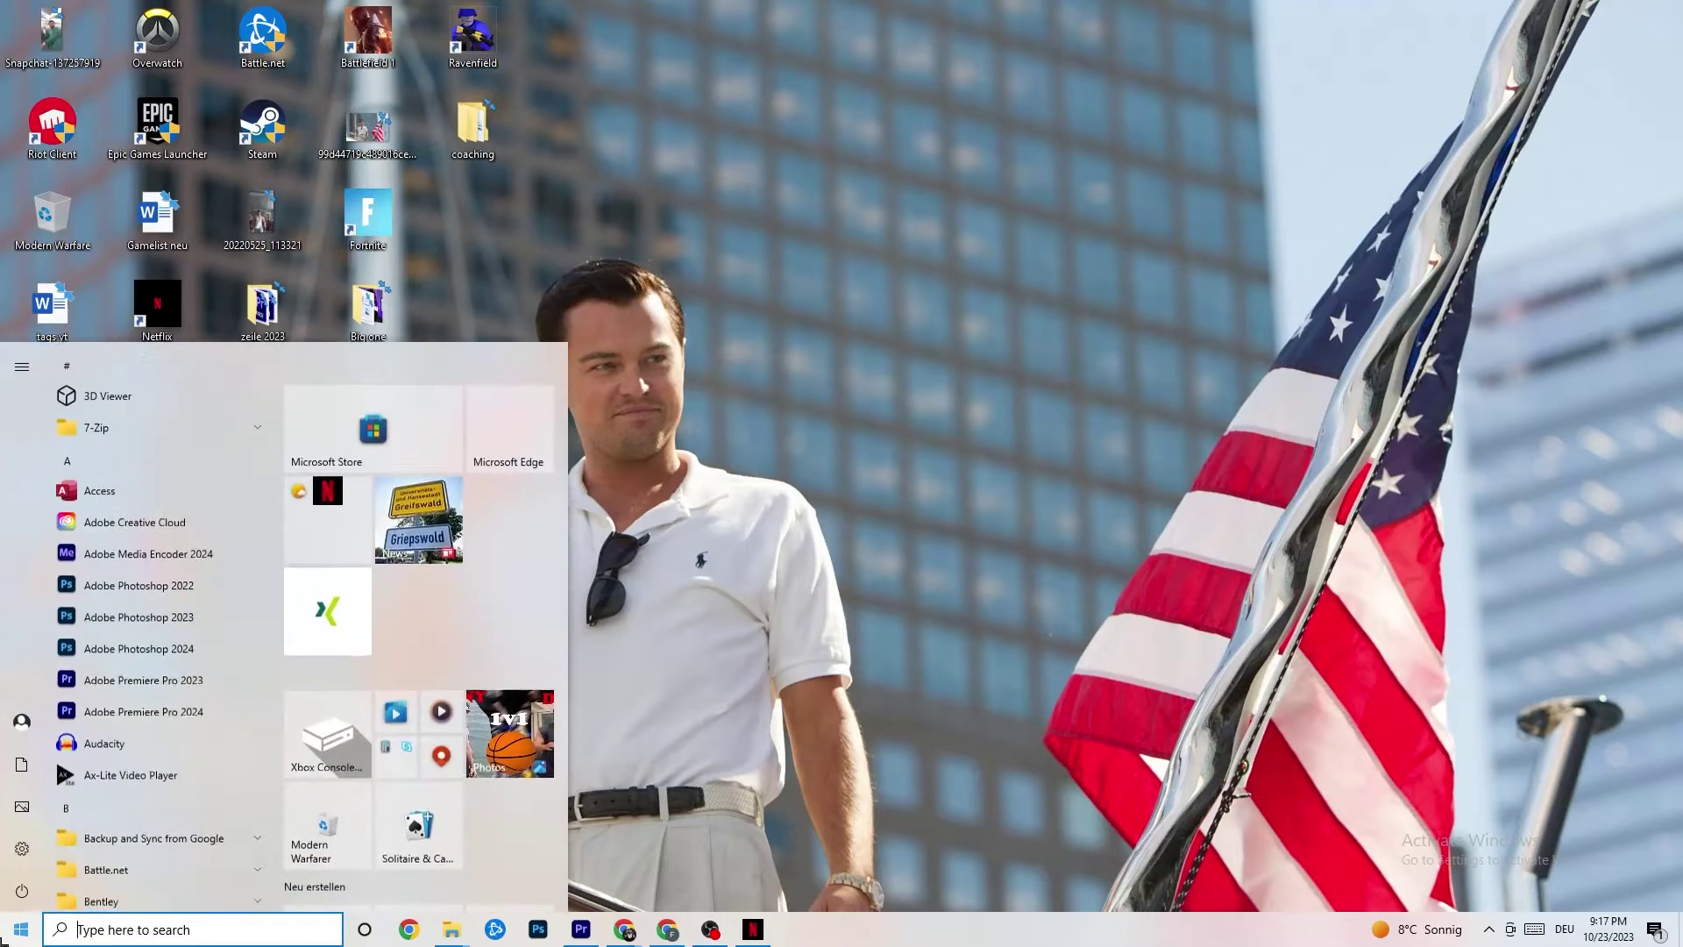
{"action": "left_click", "coordinate": [22, 848]}
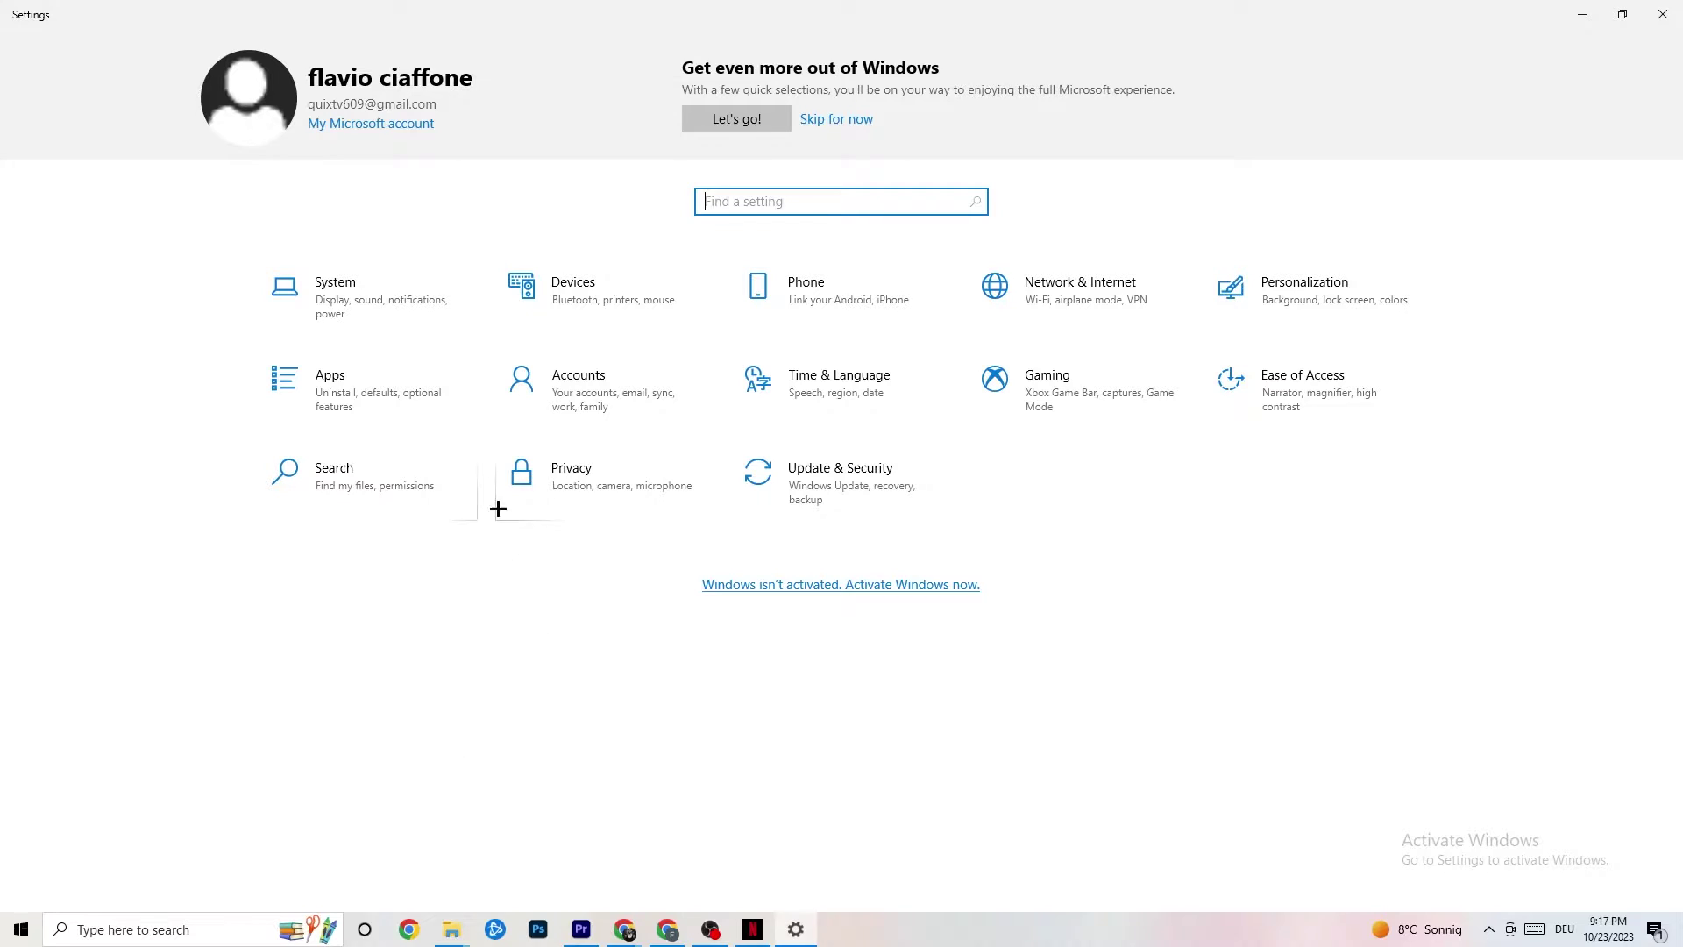
{"action": "left_click", "coordinate": [362, 302]}
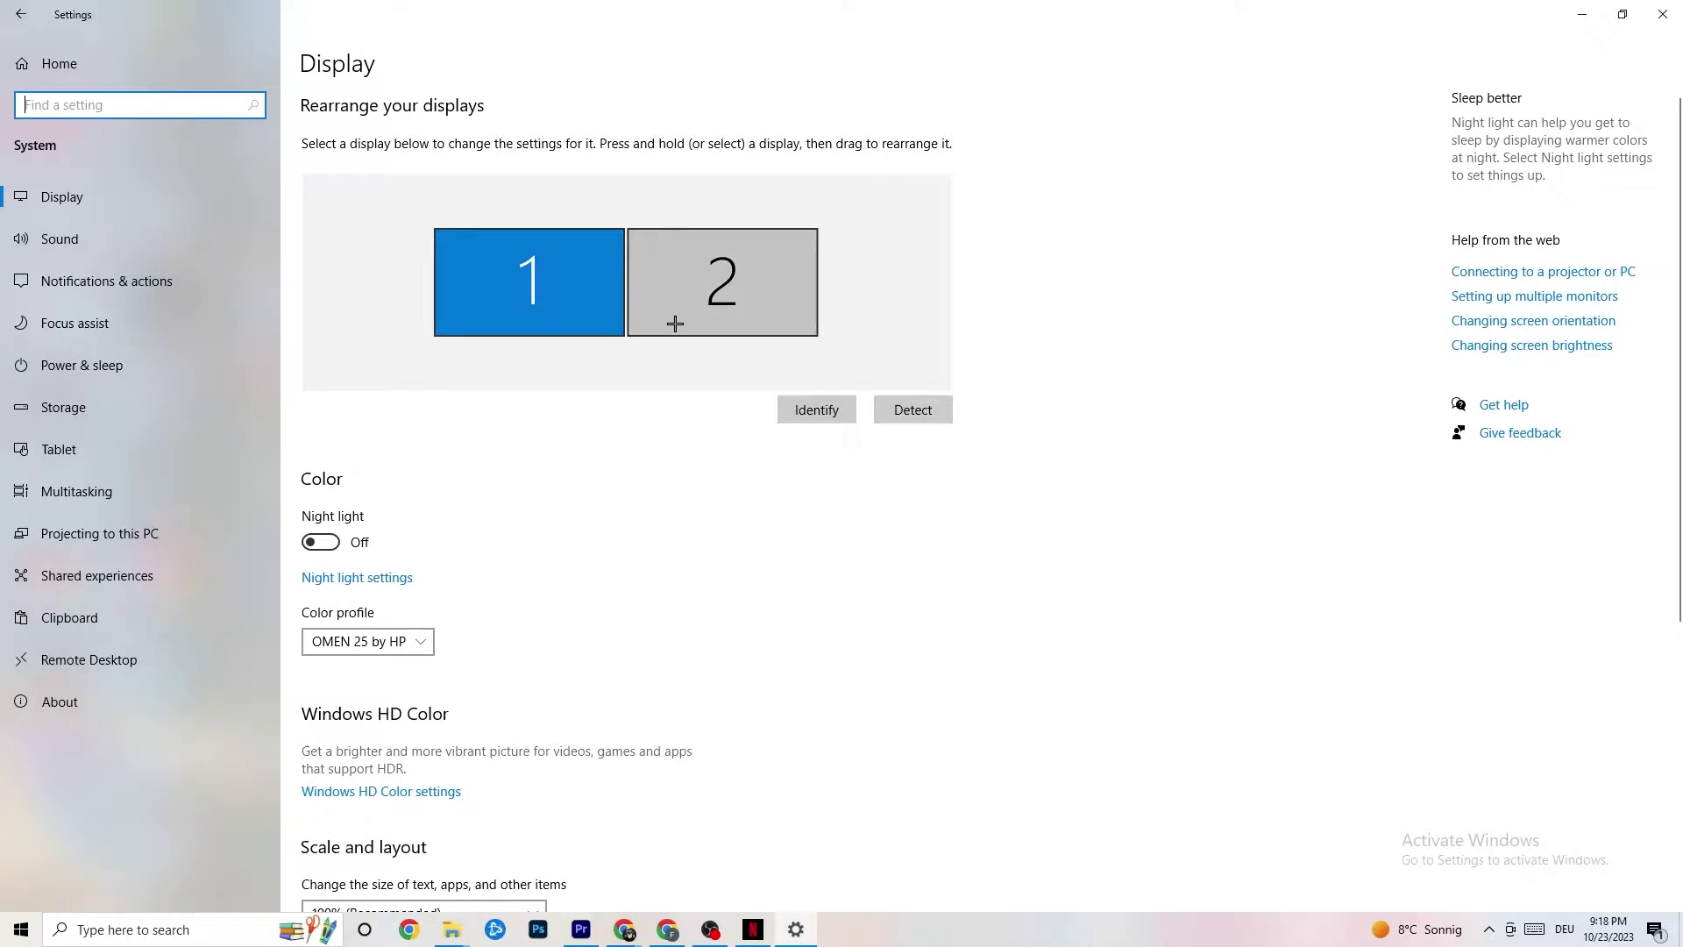
{"action": "scroll", "coordinate": [547, 344], "scroll_direction": "down", "scroll_amount": 2}
{"action": "scroll", "coordinate": [548, 344], "scroll_direction": "down", "scroll_amount": 2}
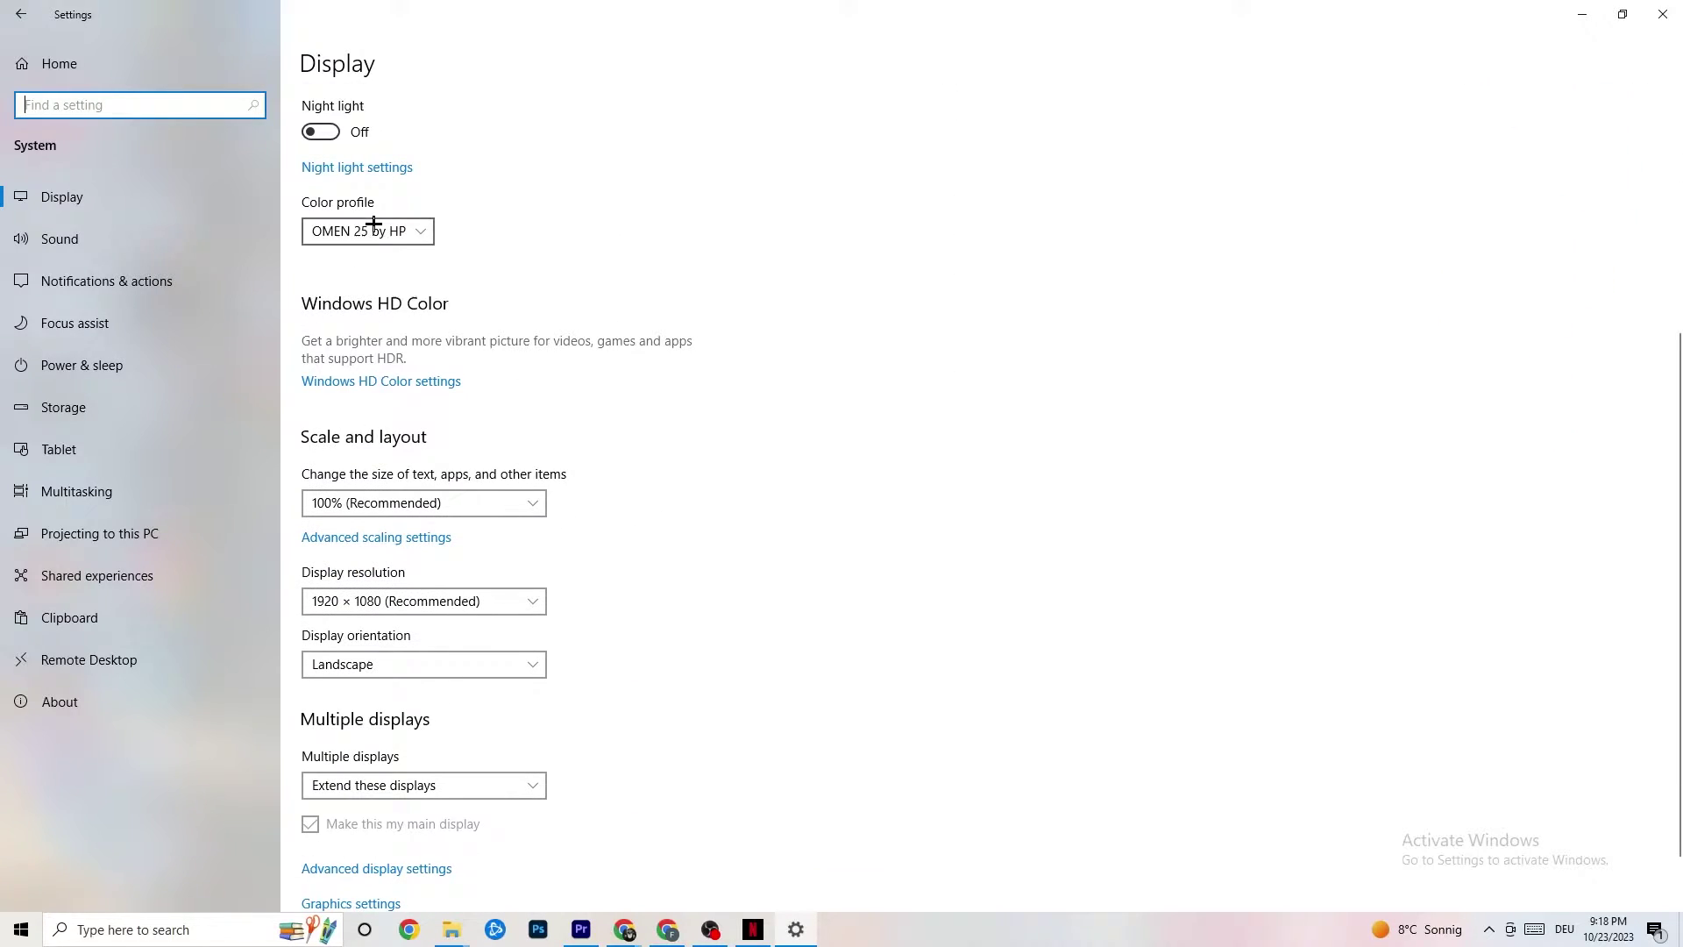
{"action": "left_click", "coordinate": [416, 230]}
{"action": "left_click", "coordinate": [561, 186]}
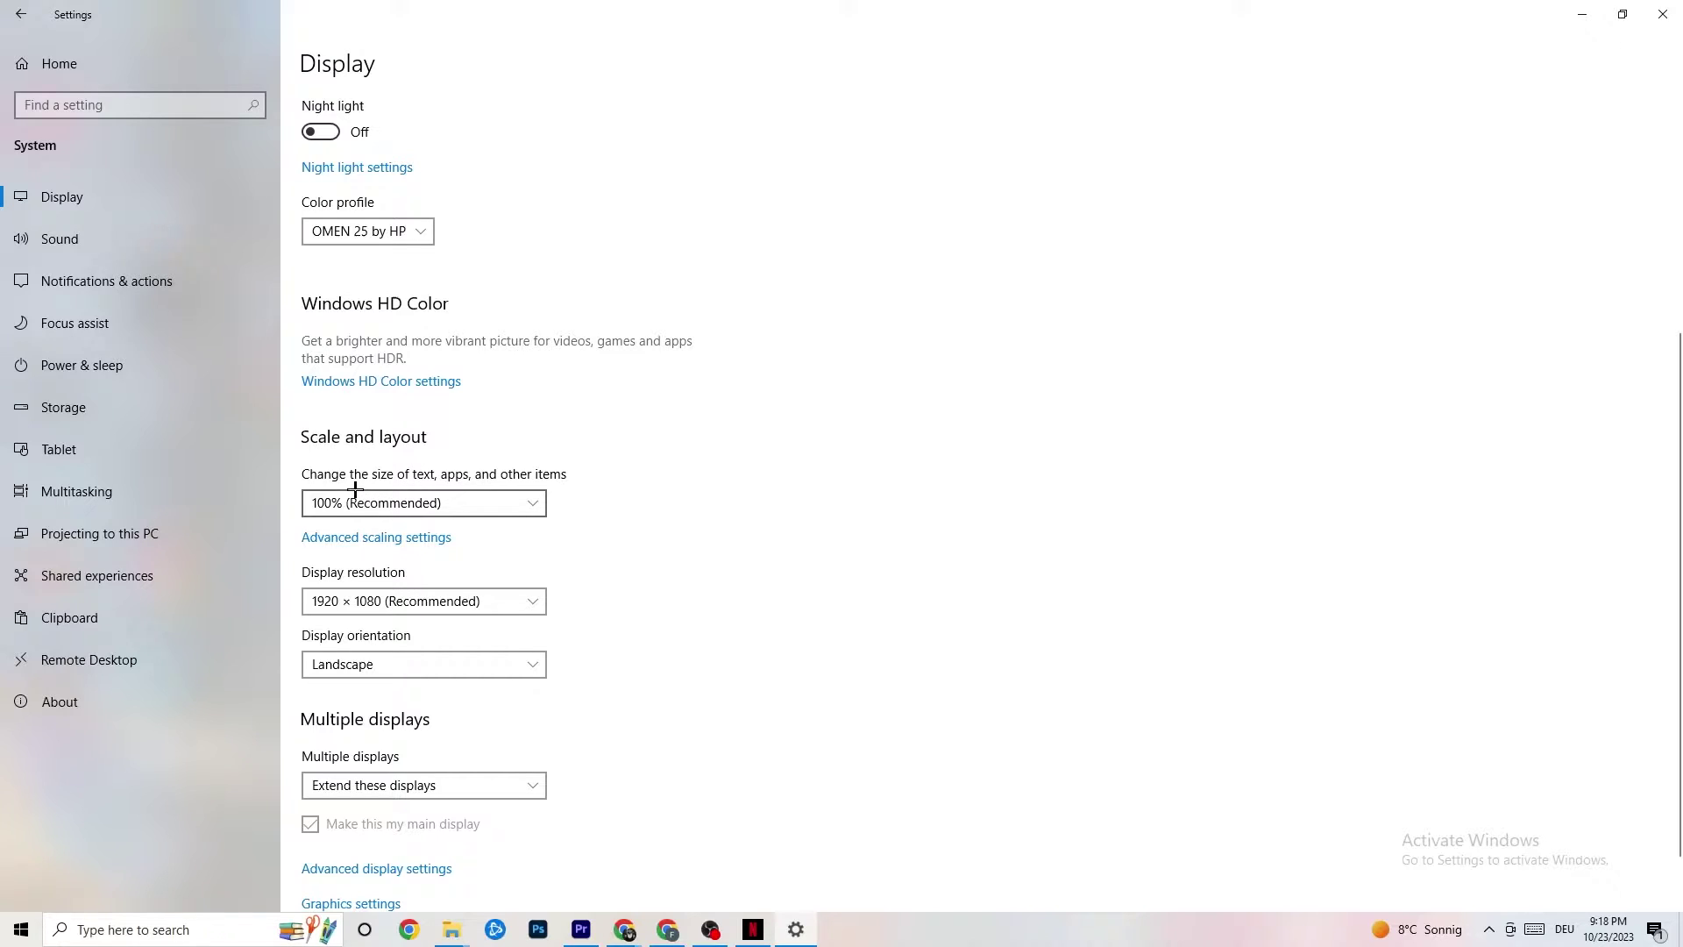
{"action": "left_click", "coordinate": [516, 502]}
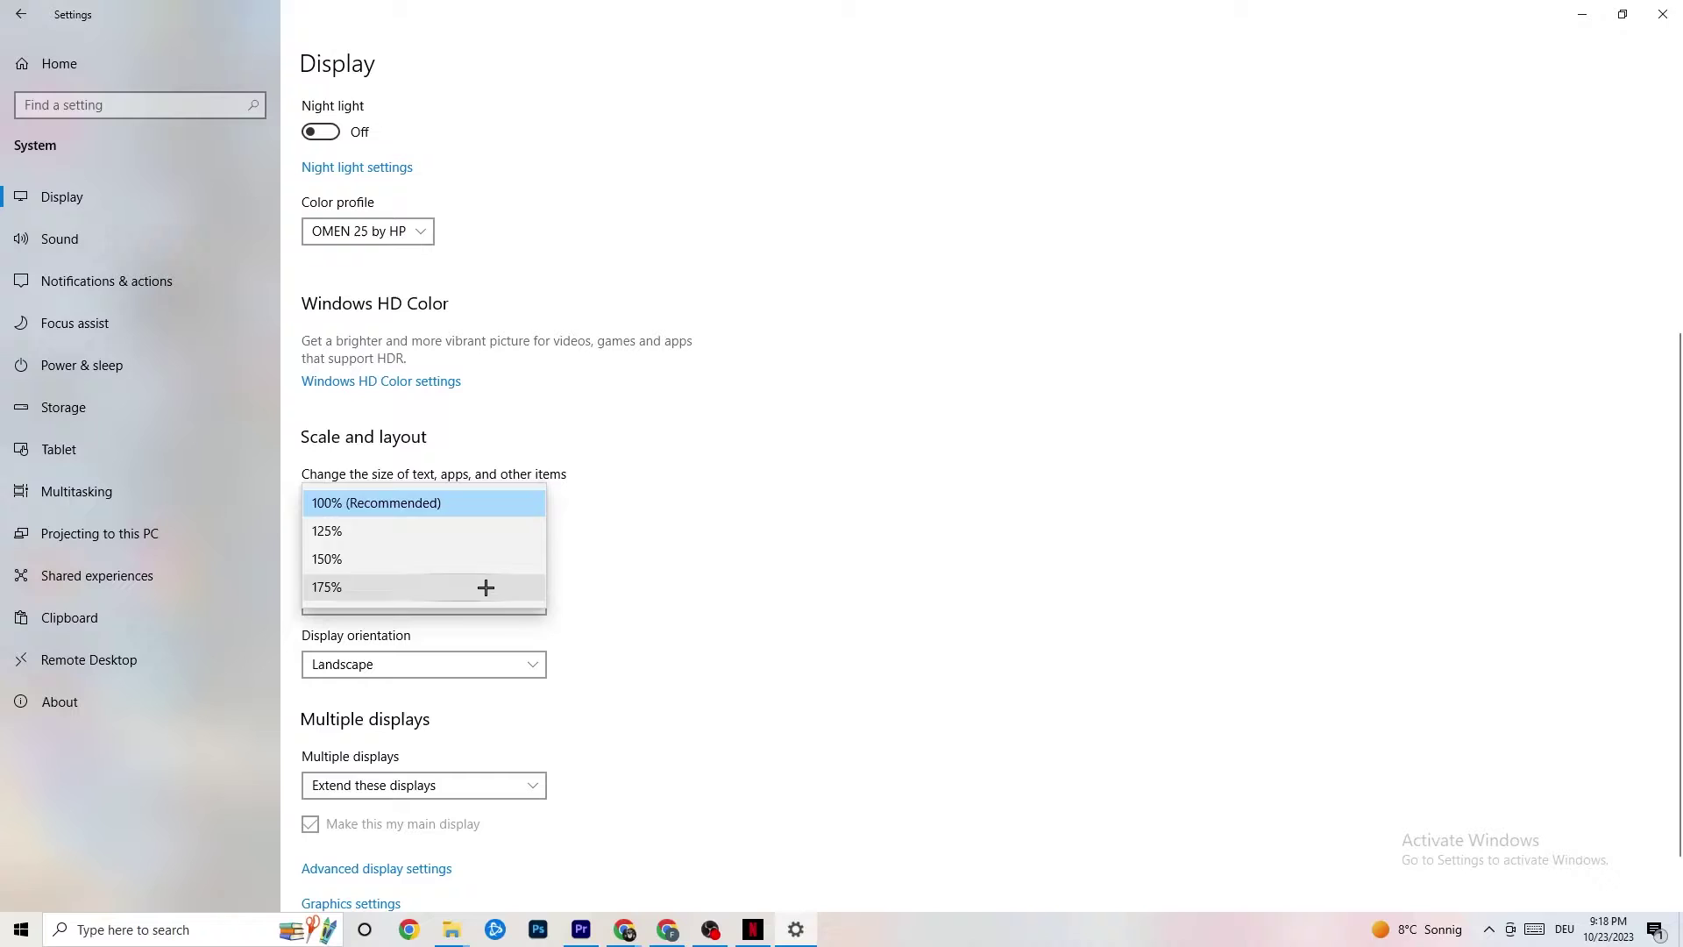
{"action": "left_click", "coordinate": [721, 429]}
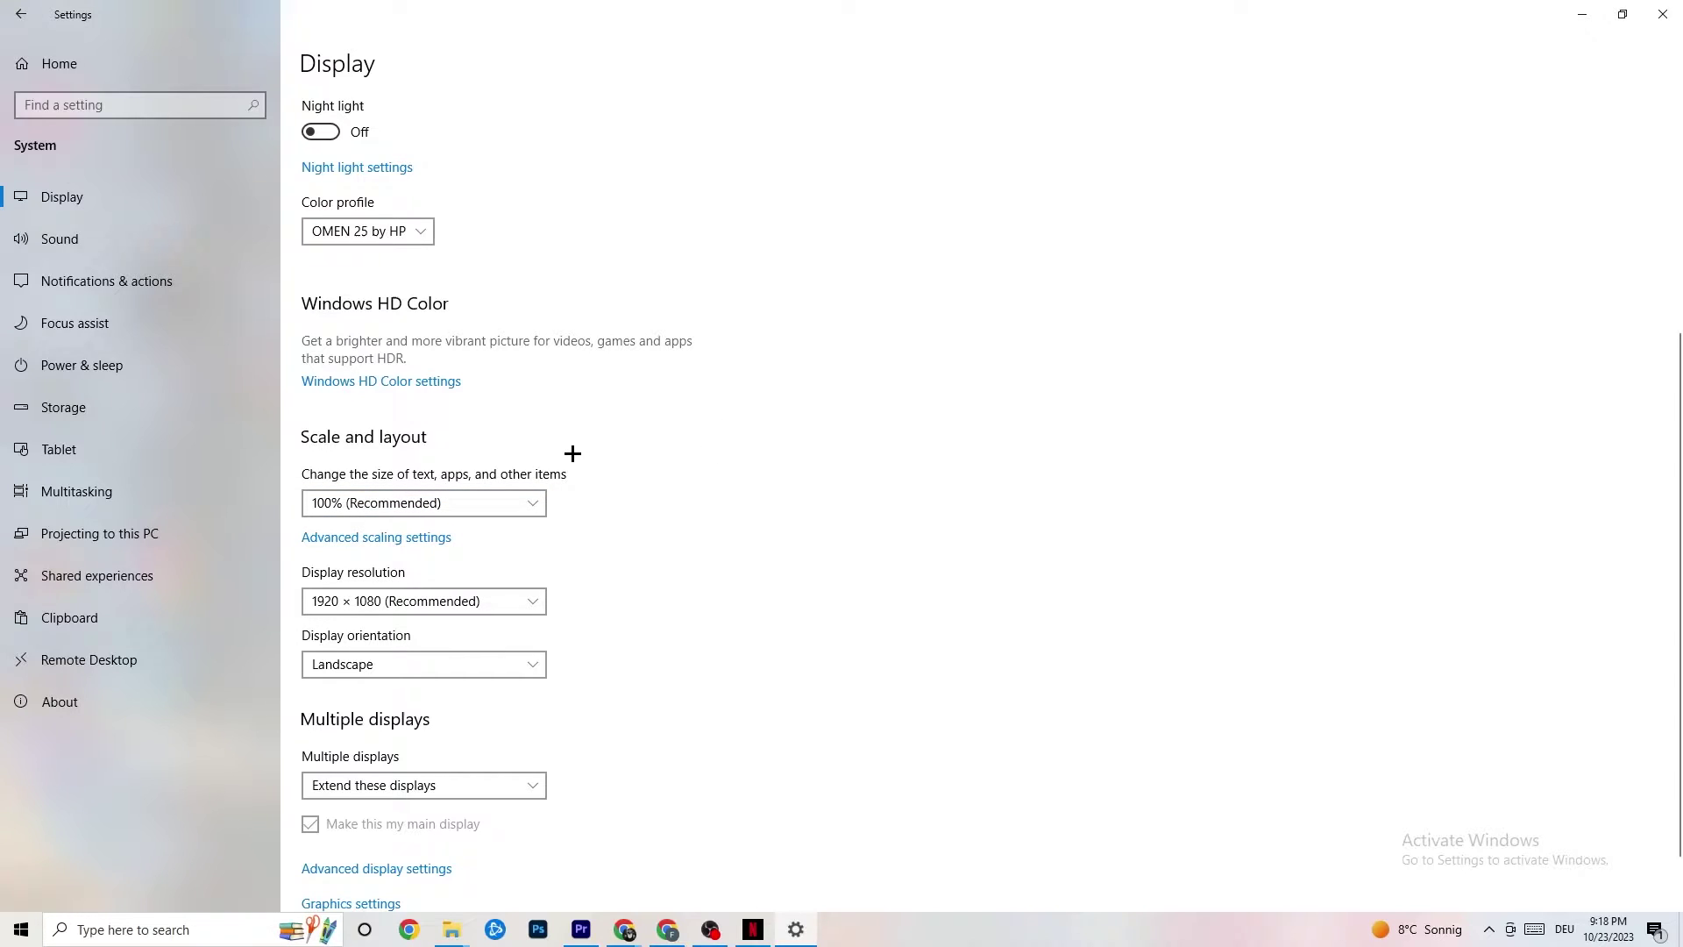
{"action": "left_click", "coordinate": [447, 605]}
{"action": "left_click", "coordinate": [754, 561]}
{"action": "left_click", "coordinate": [539, 601]}
{"action": "left_click", "coordinate": [699, 565]}
Step: Review Storage Sense, keeping it weekly and recycle bin cleanup at 14 days, then return home
{"action": "left_click", "coordinate": [109, 420]}
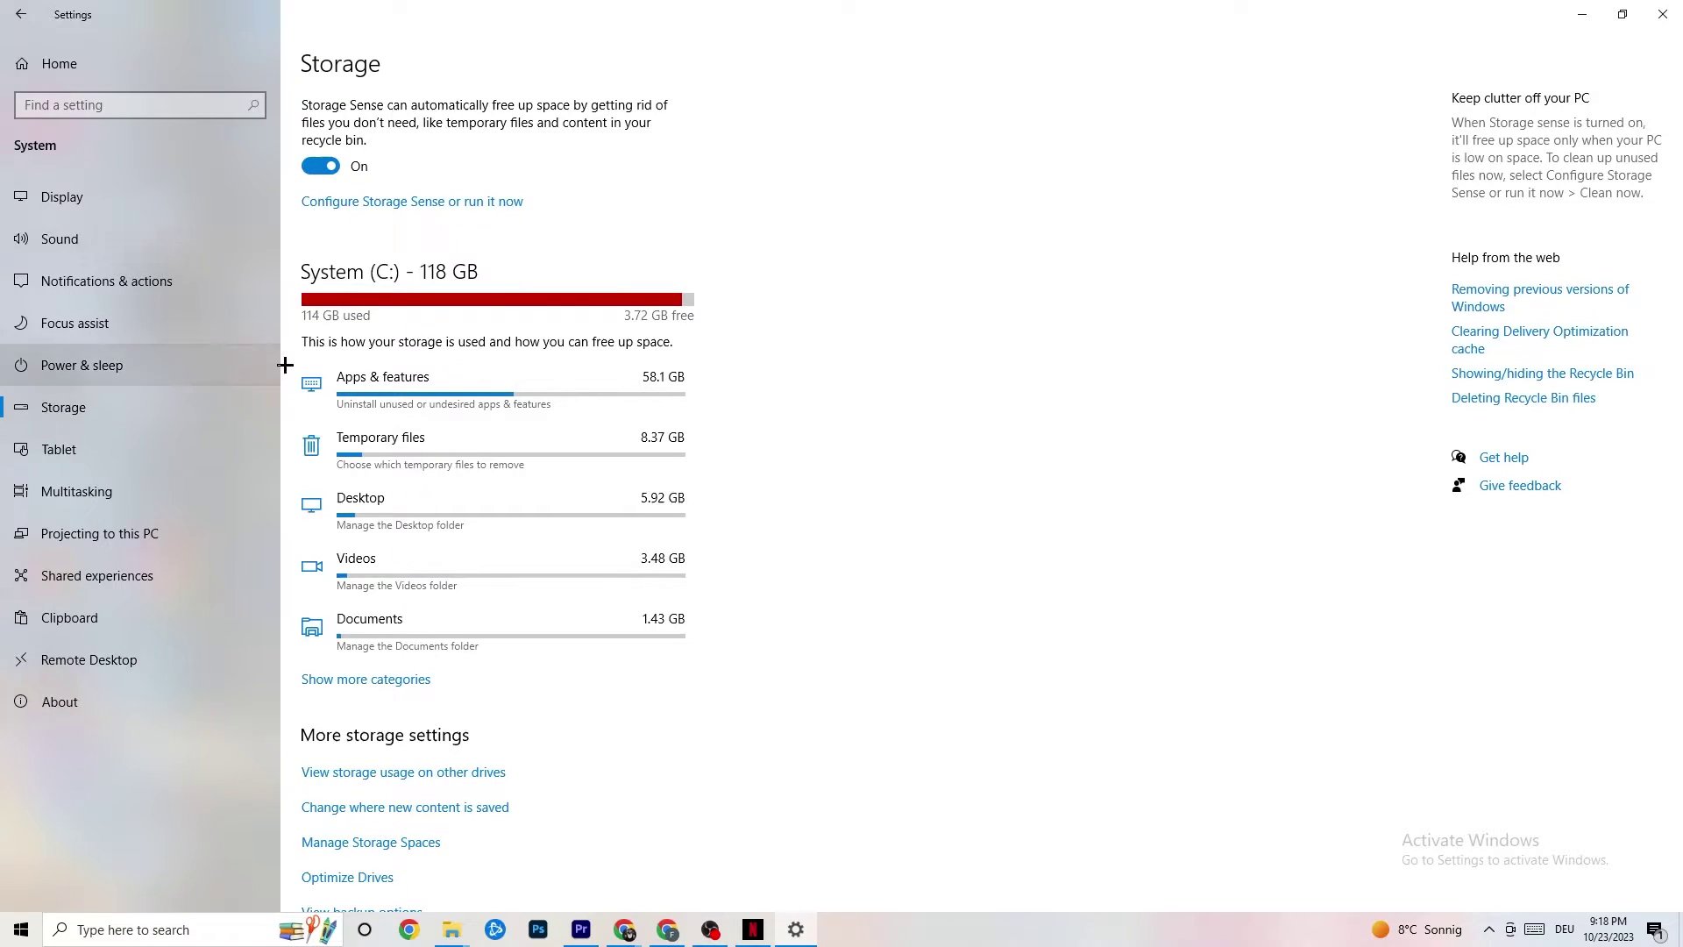
{"action": "left_click", "coordinate": [483, 209]}
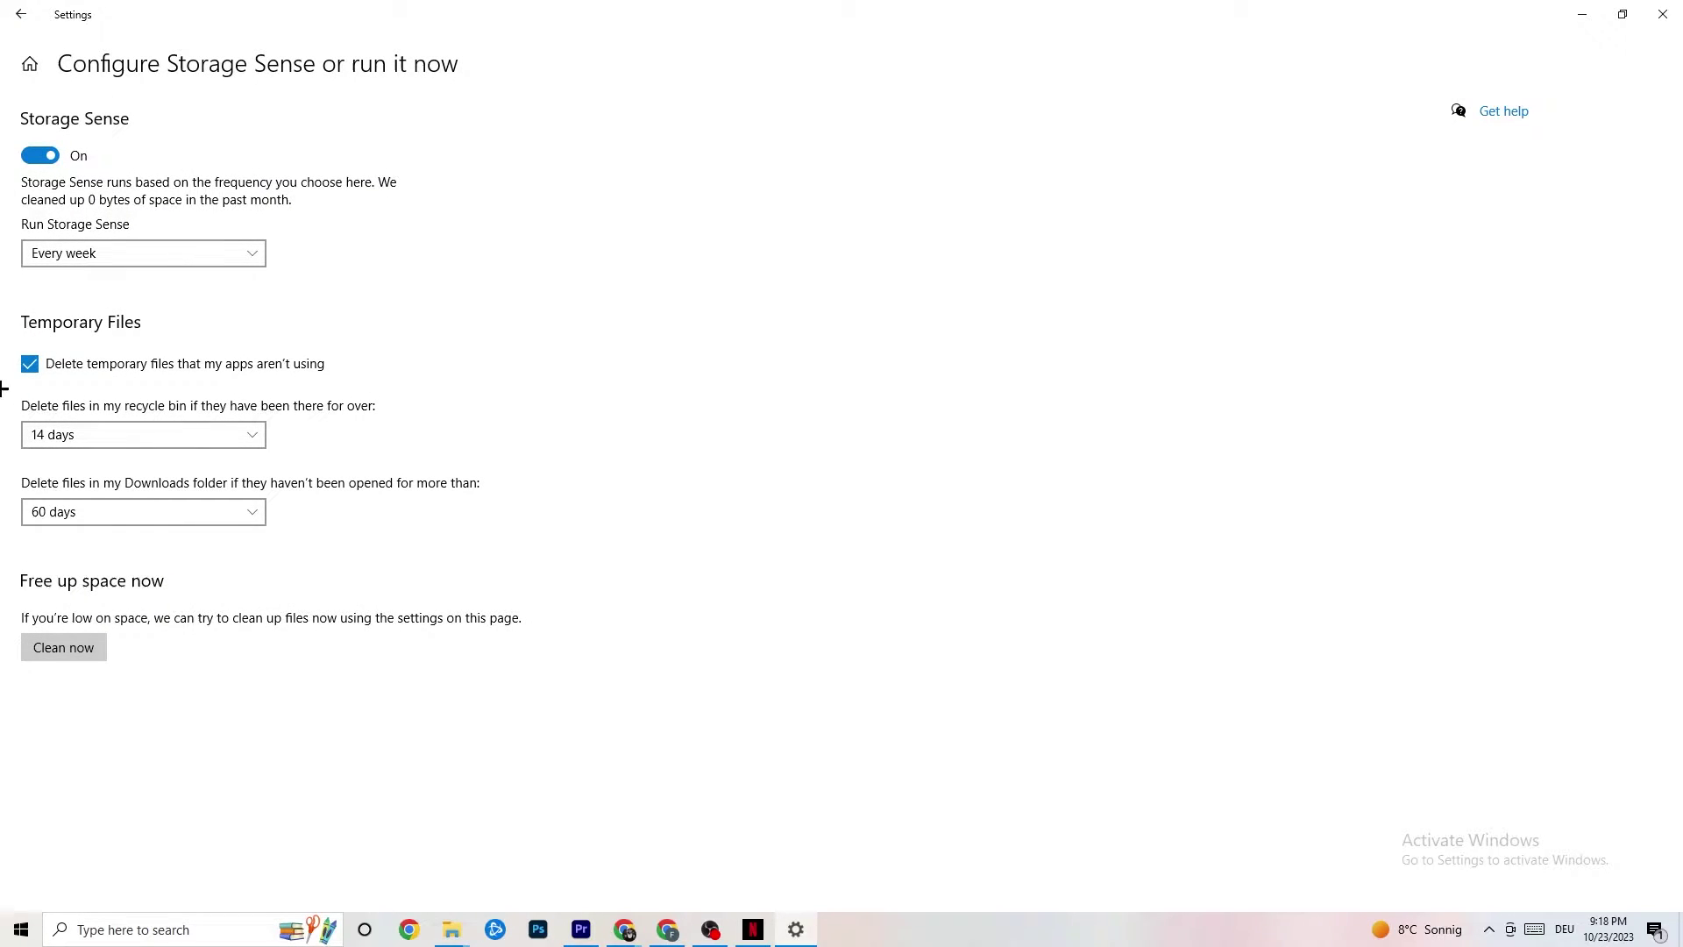
{"action": "left_click", "coordinate": [176, 434]}
{"action": "left_click", "coordinate": [377, 345]}
{"action": "left_click", "coordinate": [167, 254]}
{"action": "left_click", "coordinate": [425, 237]}
{"action": "left_click", "coordinate": [15, 7]}
{"action": "left_click", "coordinate": [15, 7]}
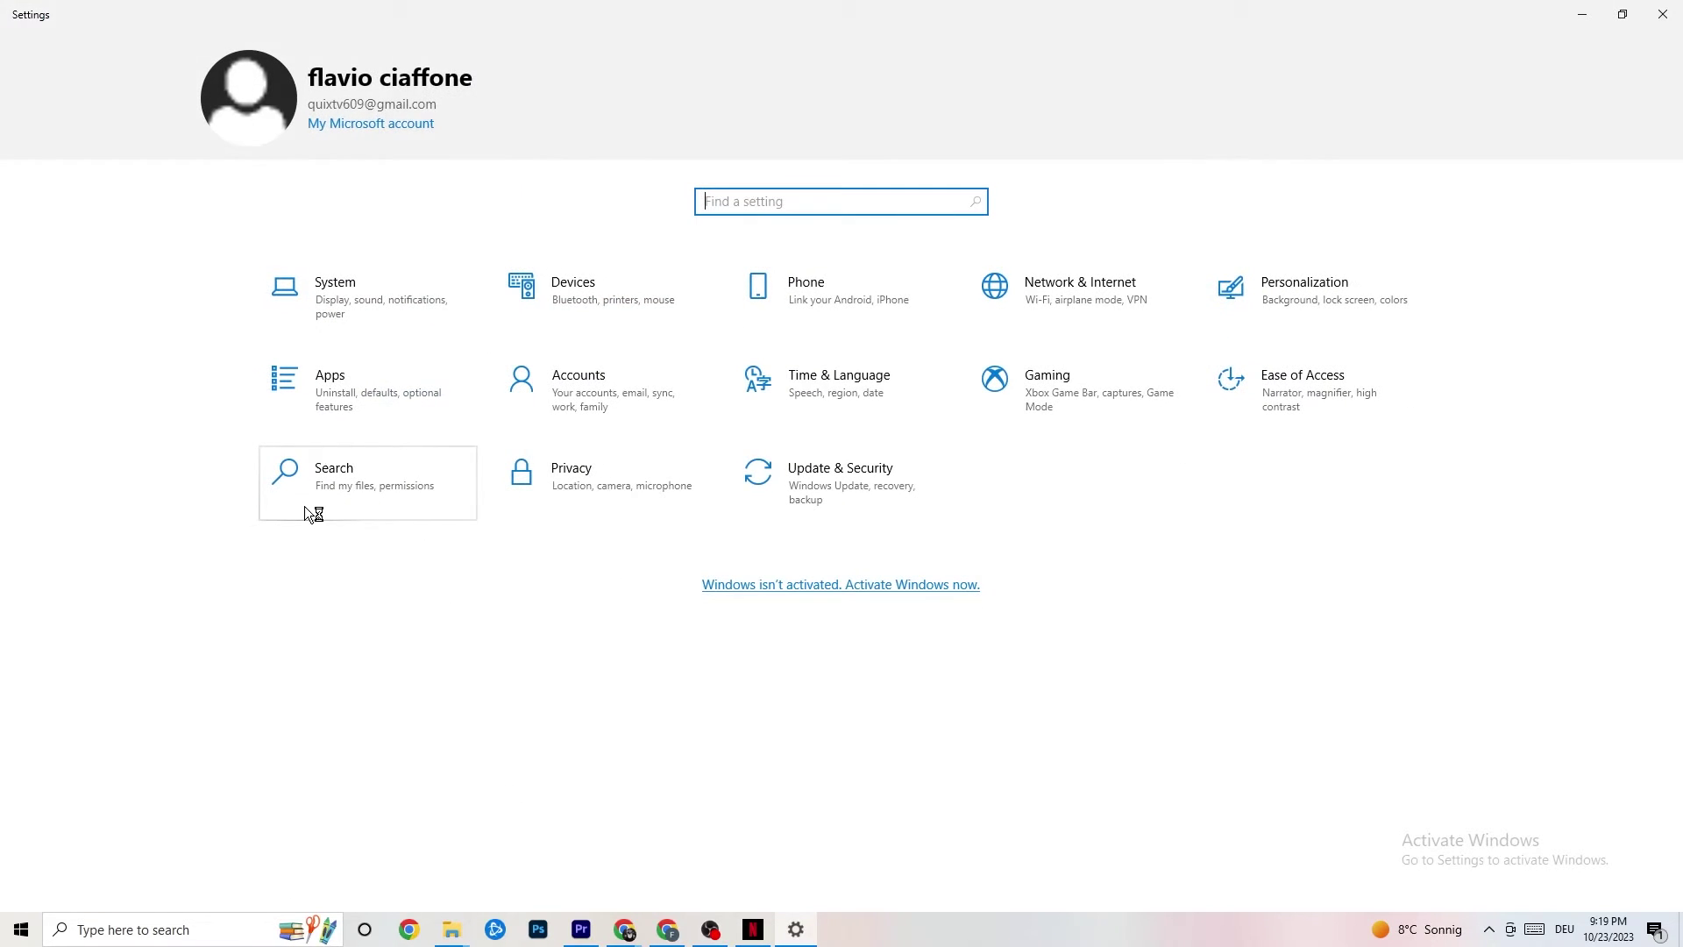
Step: From System's Power & sleep page, review the power plans in Power Options, then close it
{"action": "left_click", "coordinate": [394, 289]}
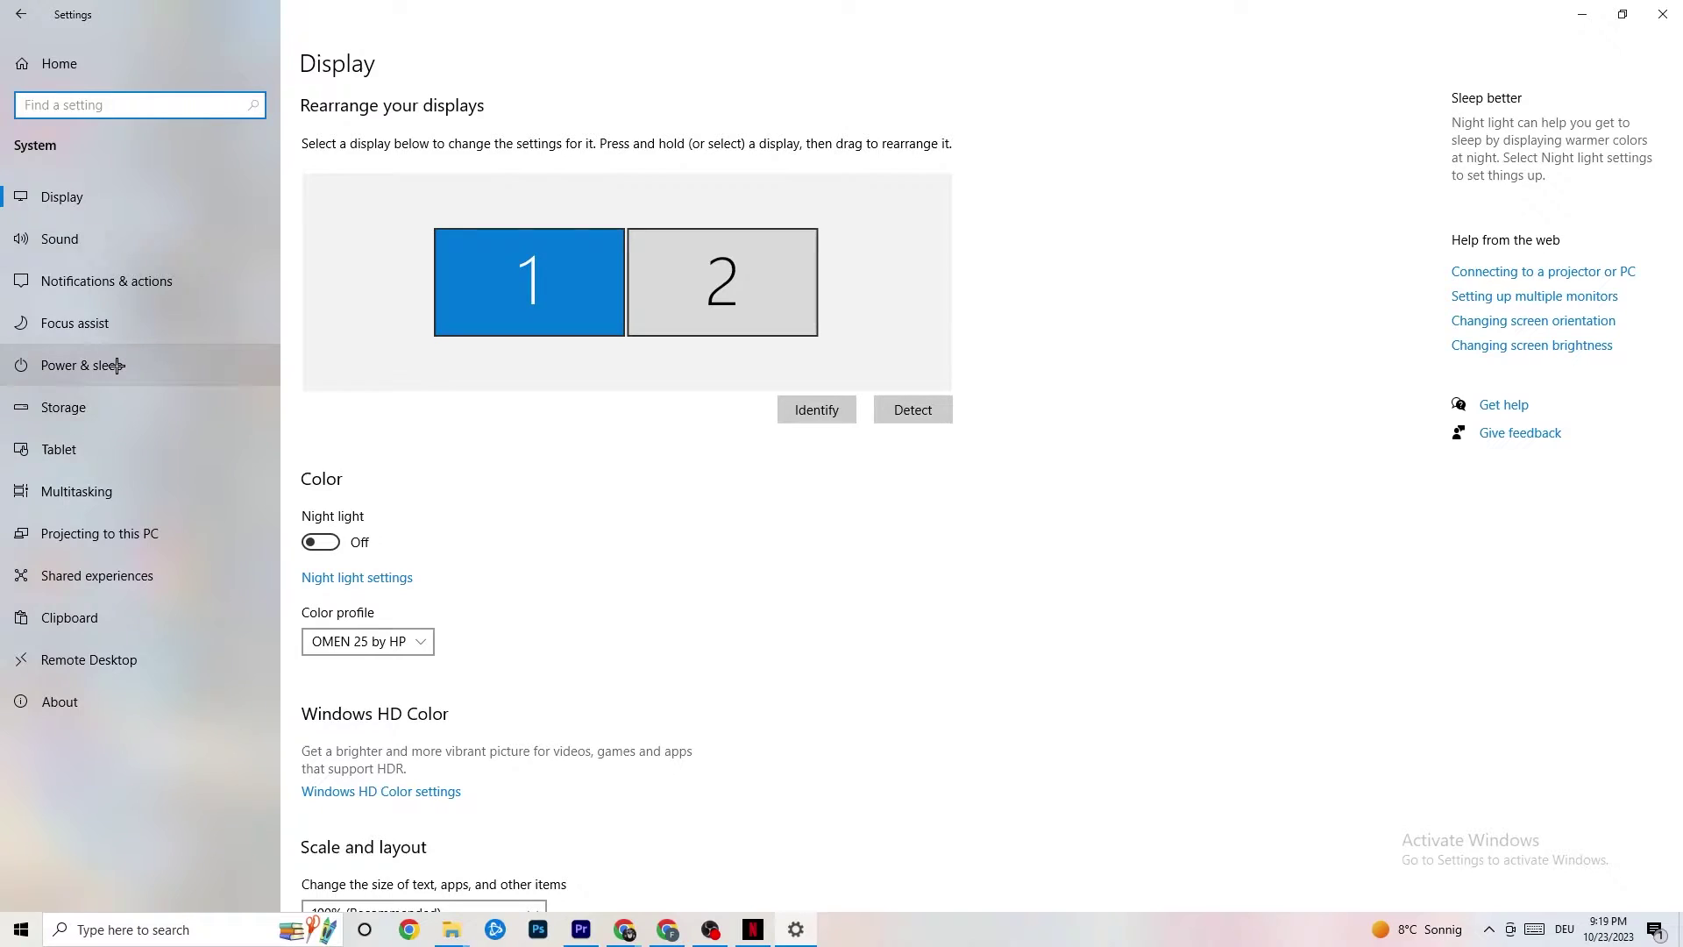
{"action": "left_click", "coordinate": [58, 359]}
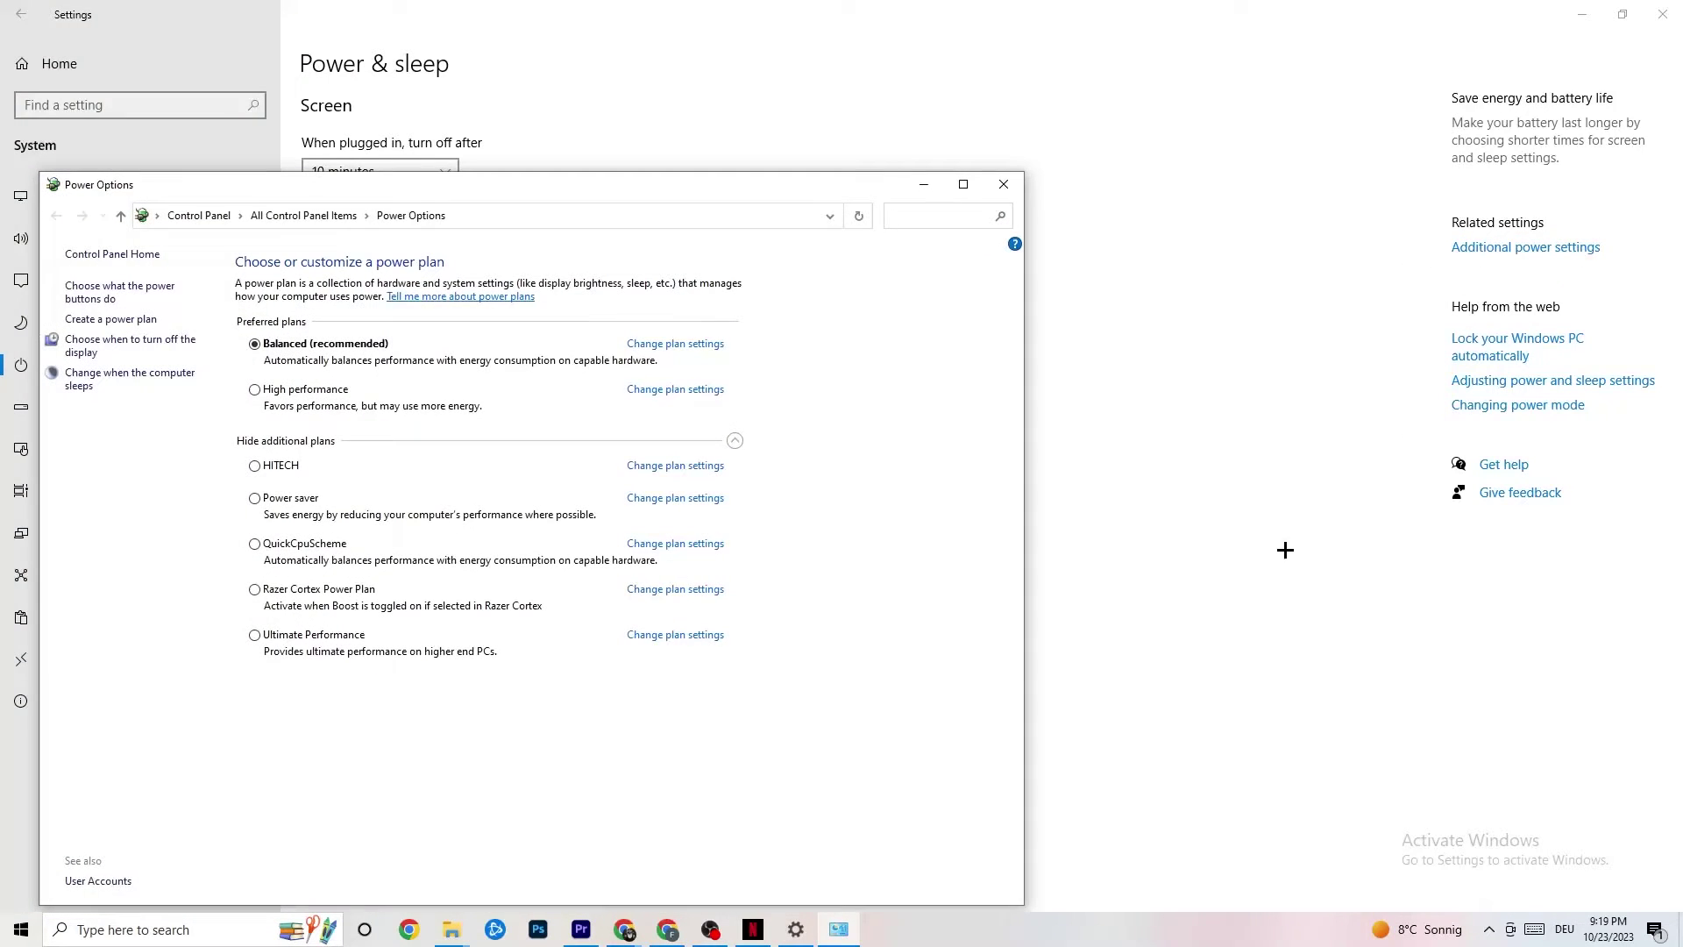
{"action": "left_click_drag", "start_coordinate": [688, 177], "coordinate": [921, 83]}
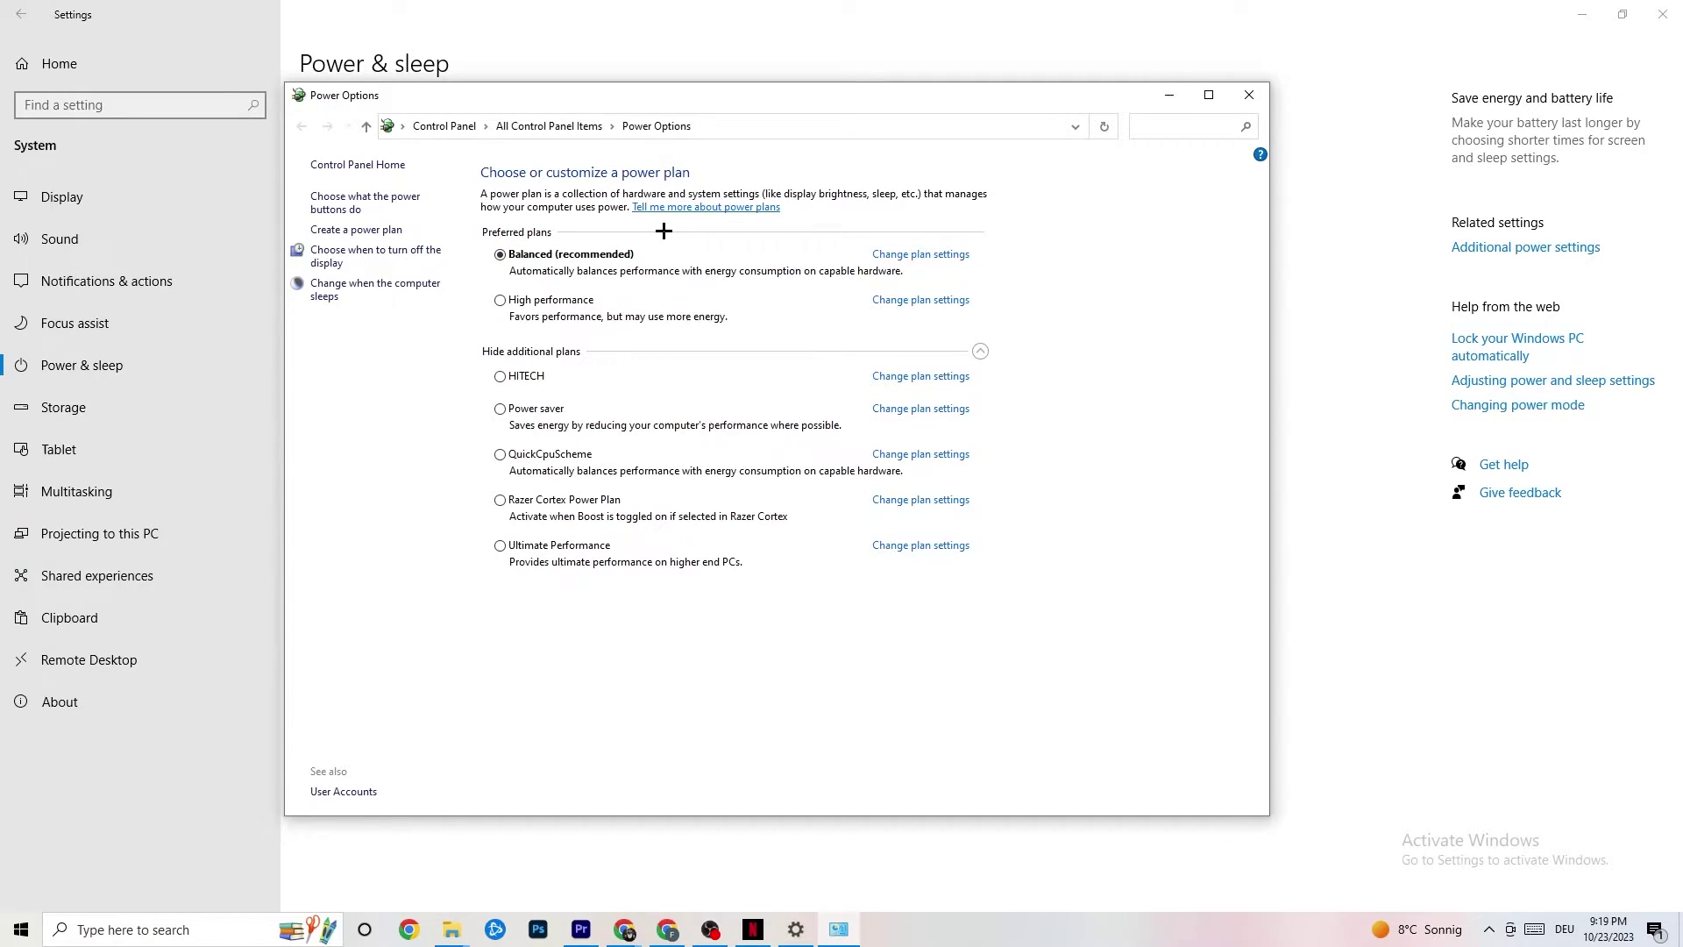
{"action": "left_click", "coordinate": [1252, 97]}
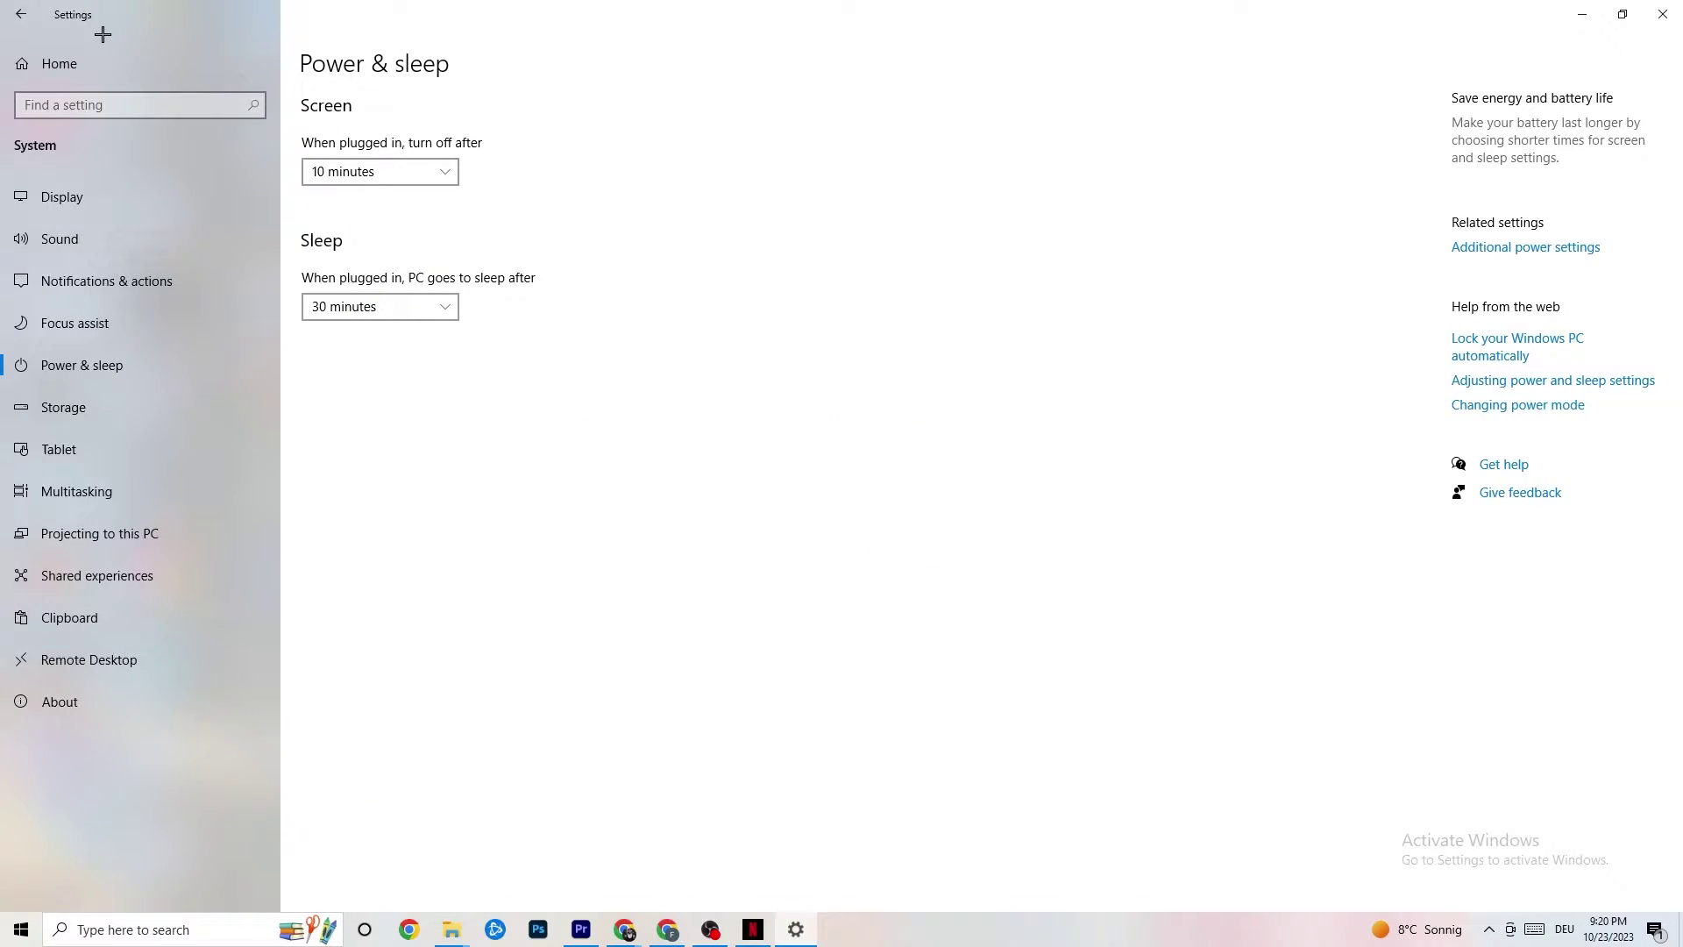
Step: Go from Settings home to Gaming, look over Xbox Game Bar, and view the Captures page
{"action": "left_click", "coordinate": [29, 12]}
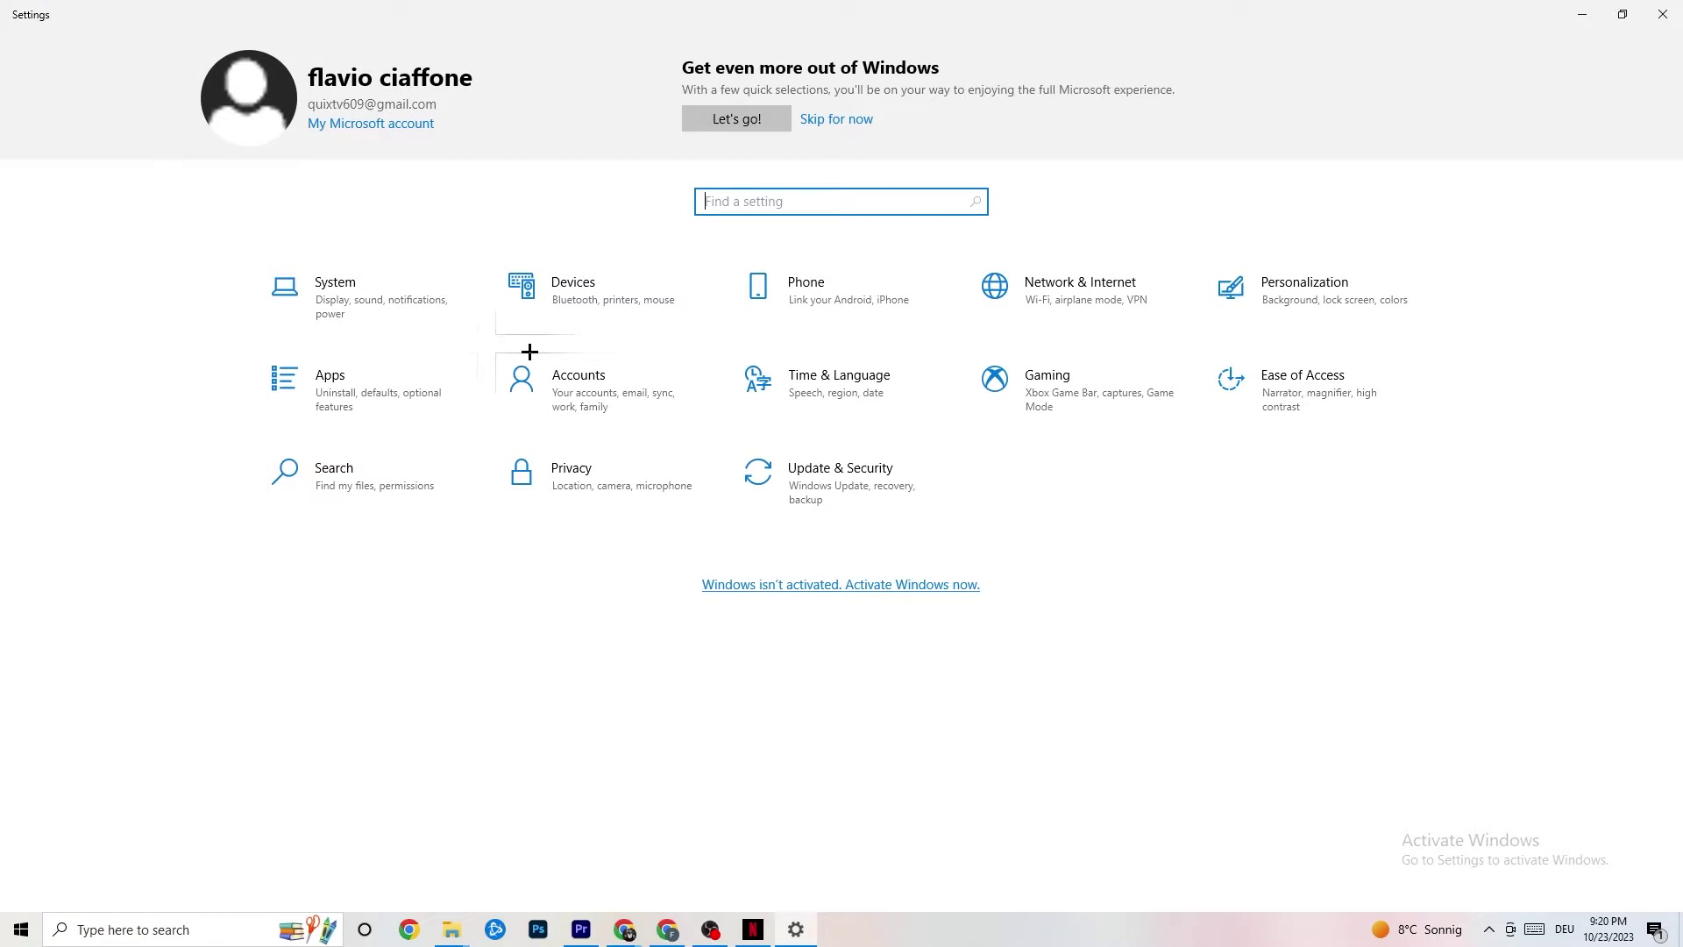
{"action": "left_click", "coordinate": [1069, 411]}
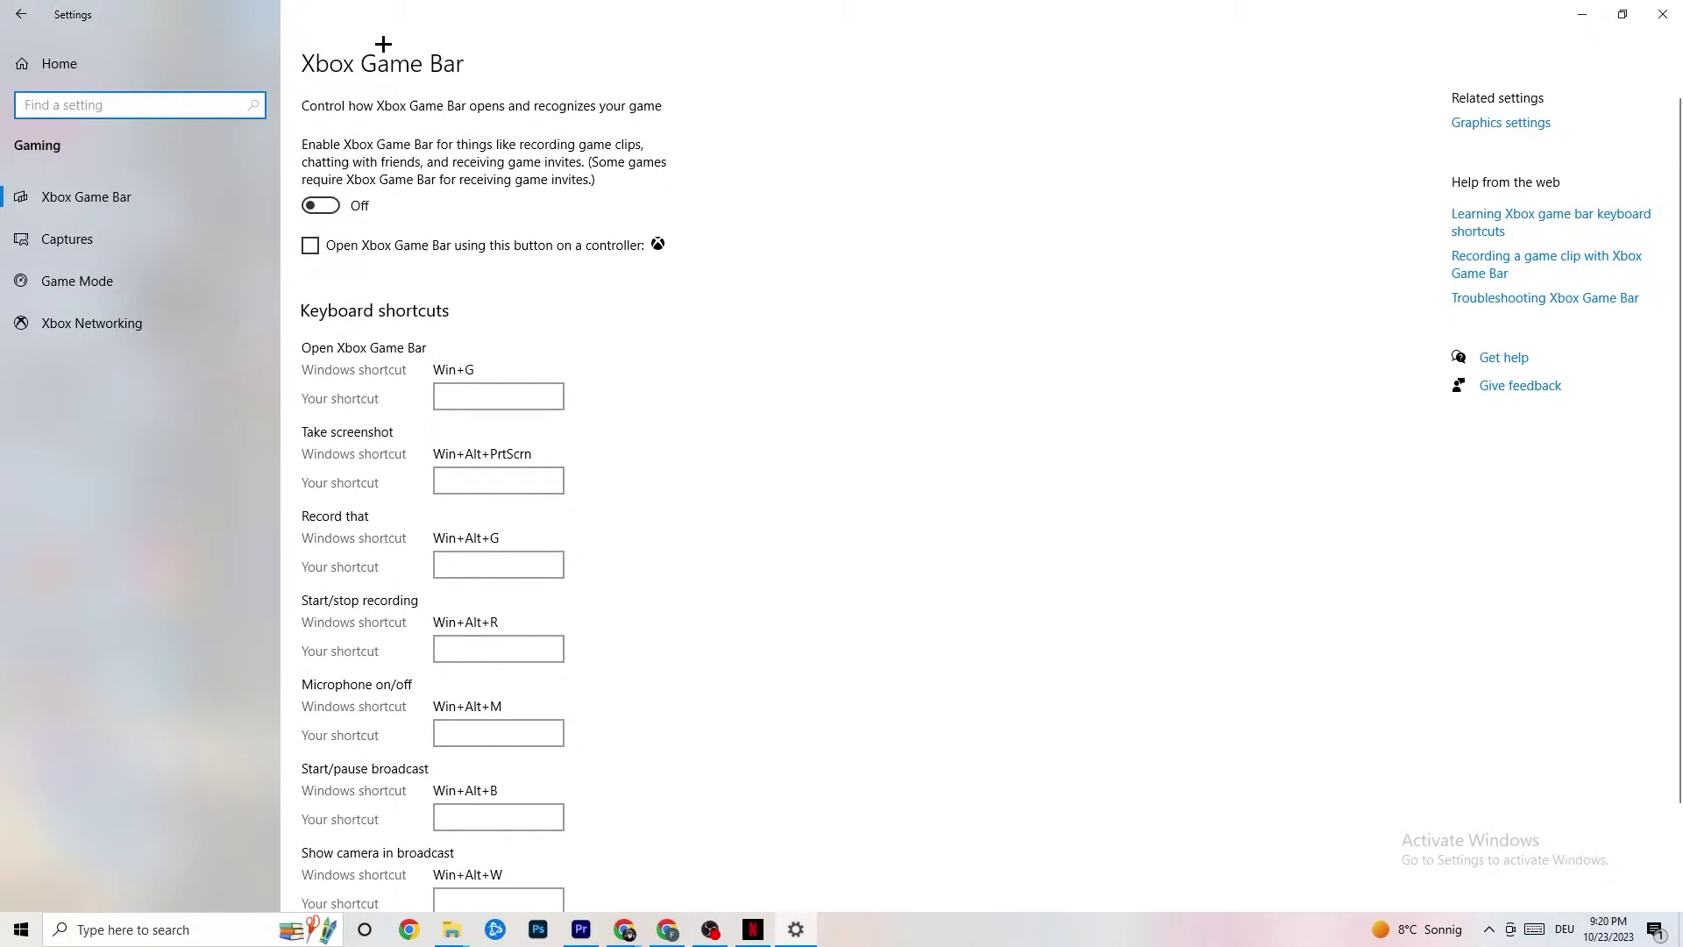
{"action": "scroll", "coordinate": [597, 398], "scroll_direction": "down", "scroll_amount": 2}
{"action": "scroll", "coordinate": [602, 590], "scroll_direction": "up", "scroll_amount": 2}
{"action": "left_click", "coordinate": [135, 232]}
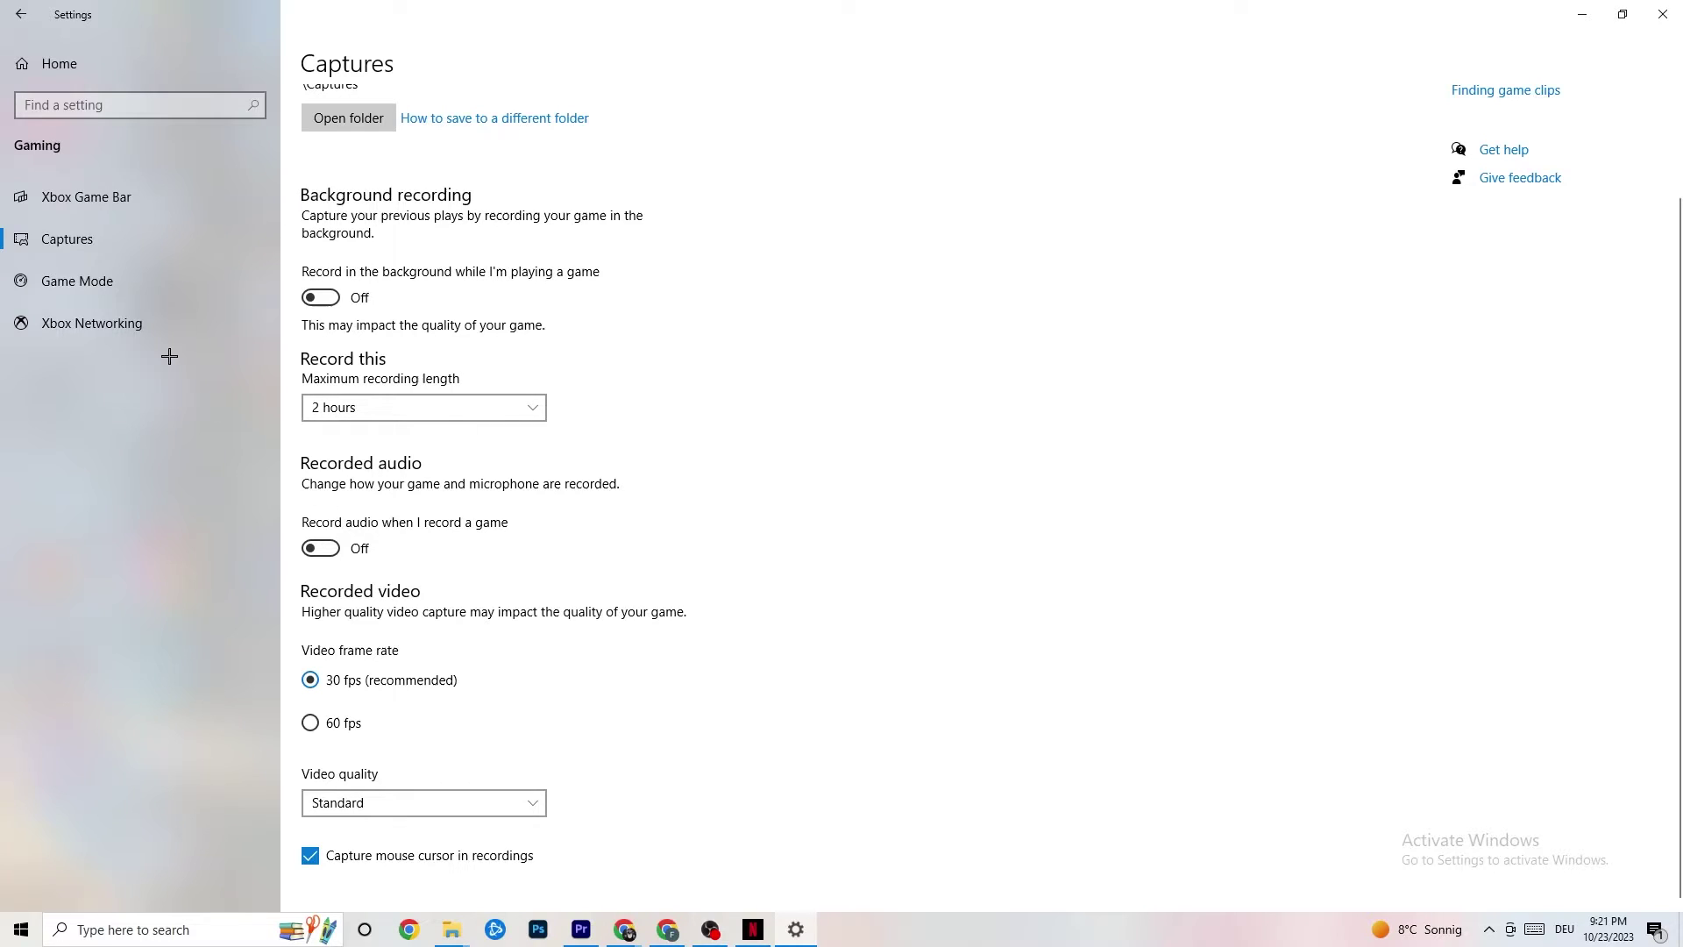
Step: Confirm the Game Mode toggle is On, then return to the Settings home page
{"action": "left_click", "coordinate": [129, 290]}
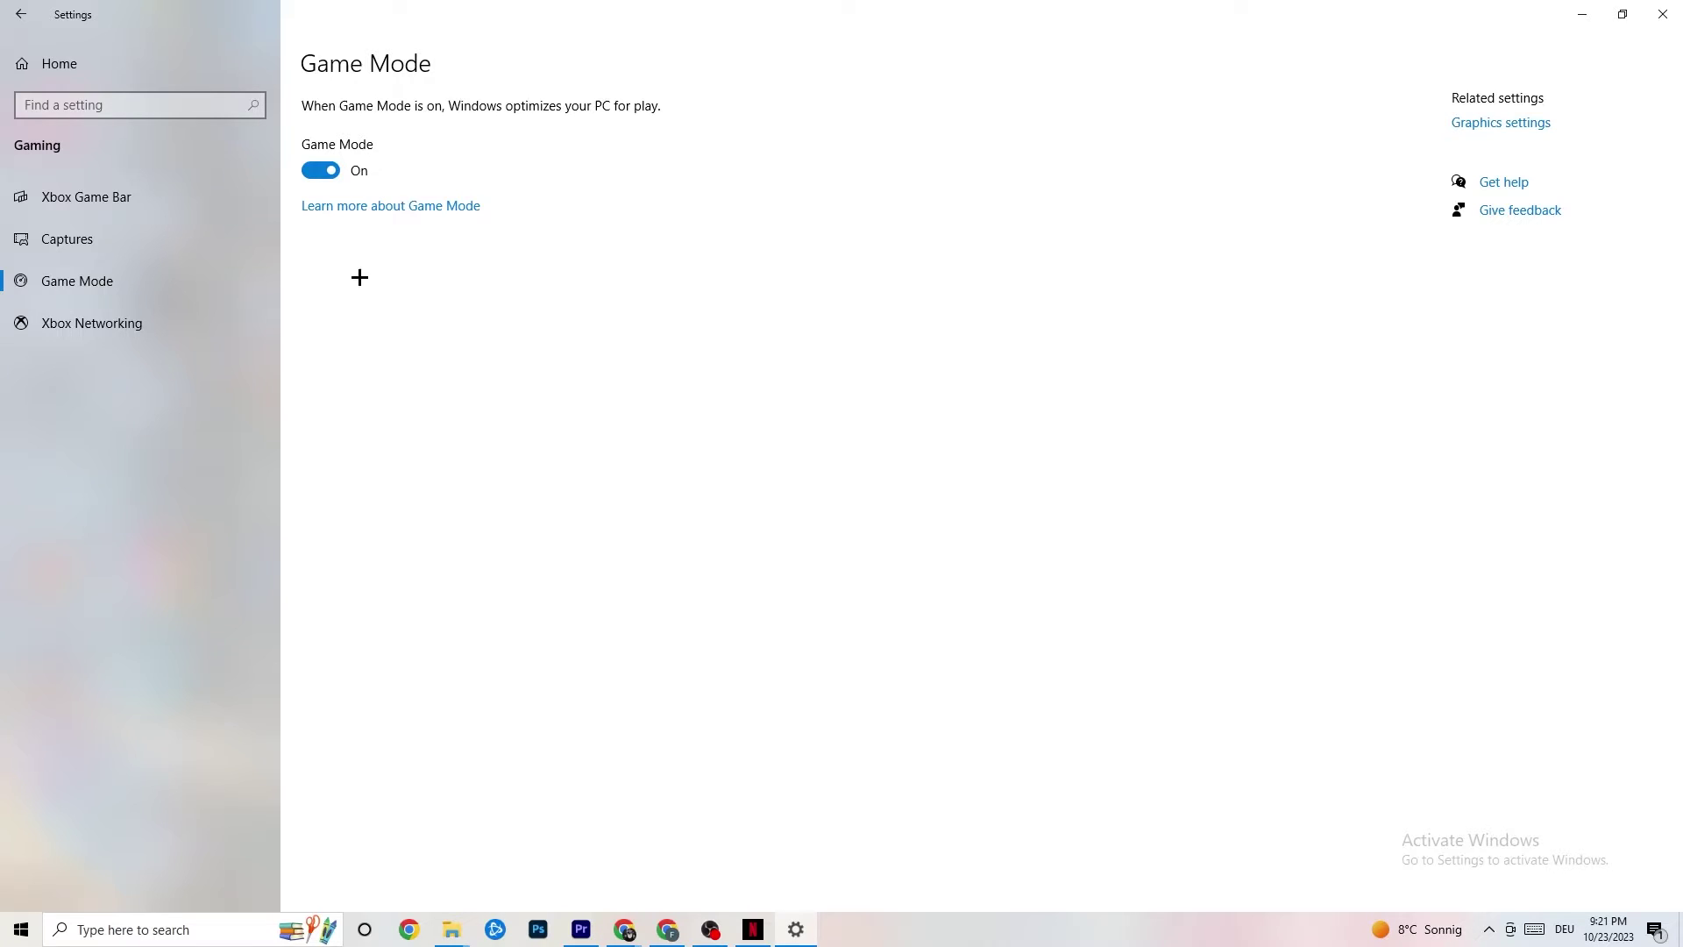
{"action": "left_click", "coordinate": [27, 14]}
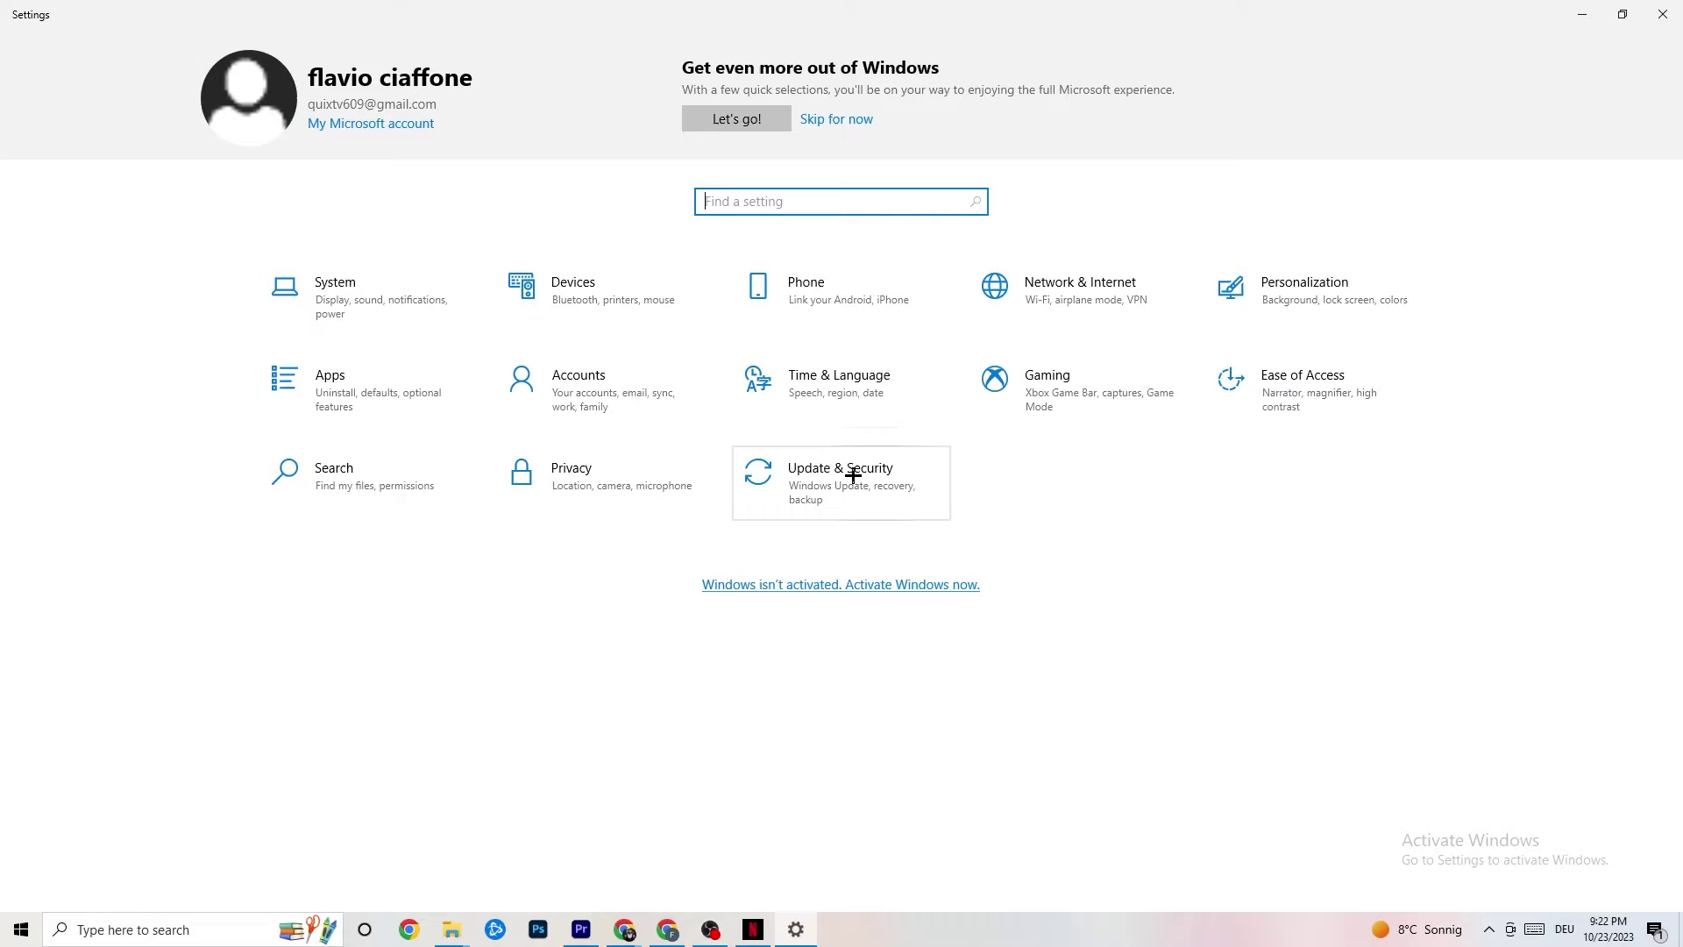
Step: Check for Windows updates under Update & Security, then view the Troubleshoot page
{"action": "left_click", "coordinate": [868, 496]}
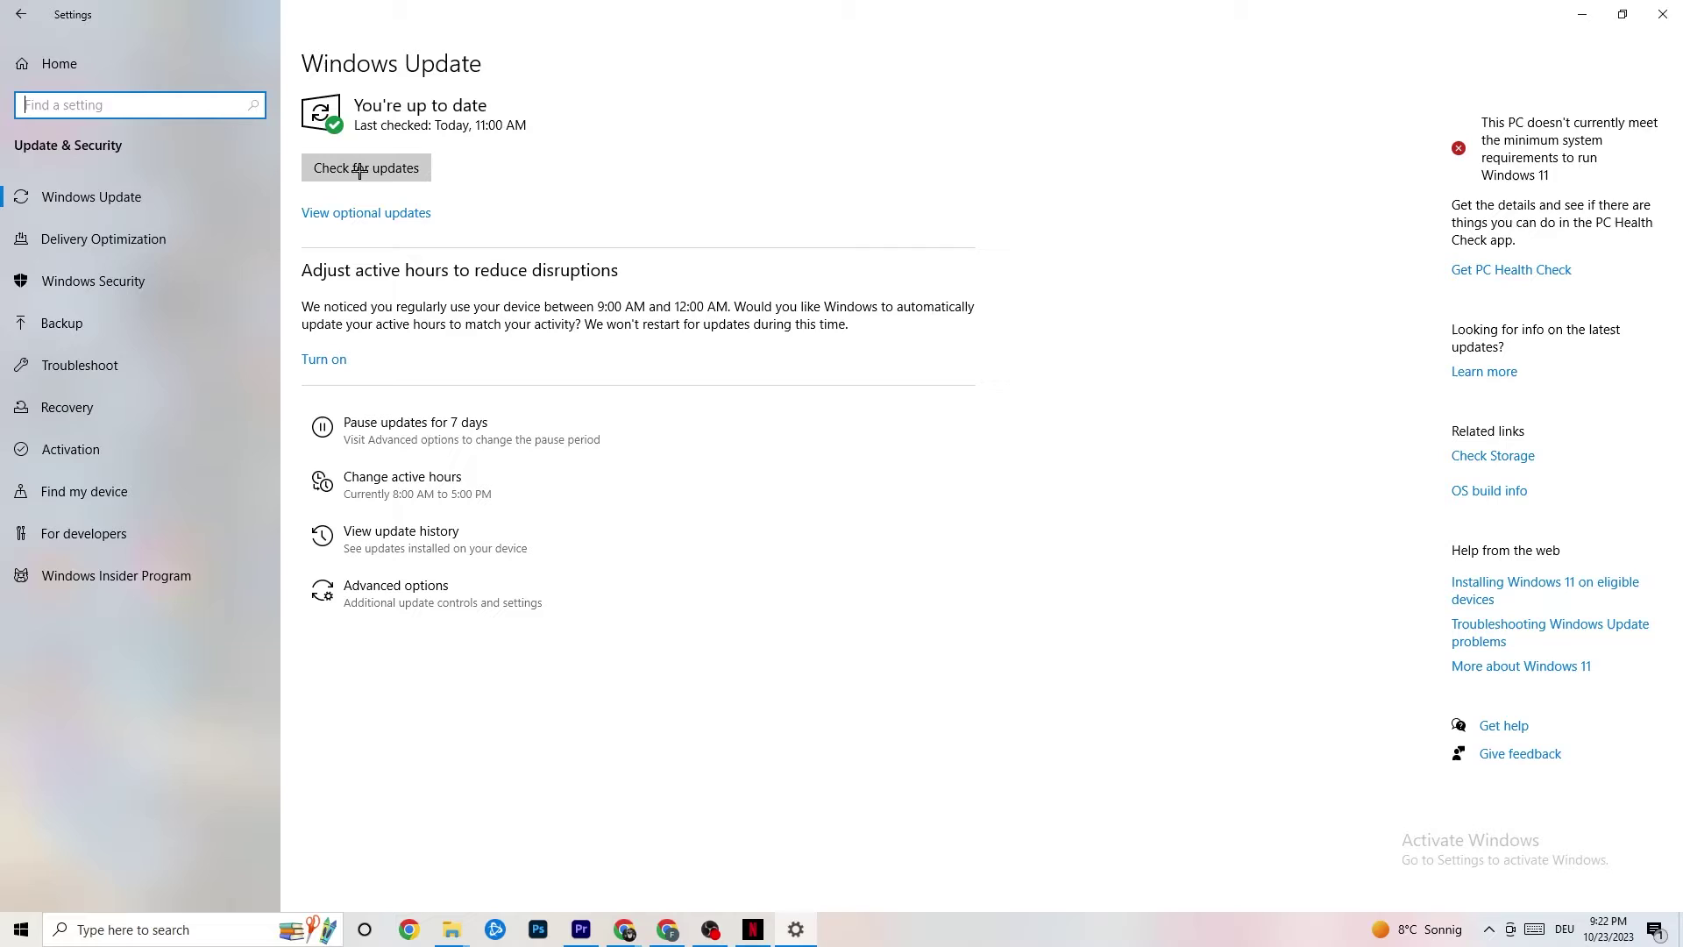
{"action": "left_click", "coordinate": [553, 201]}
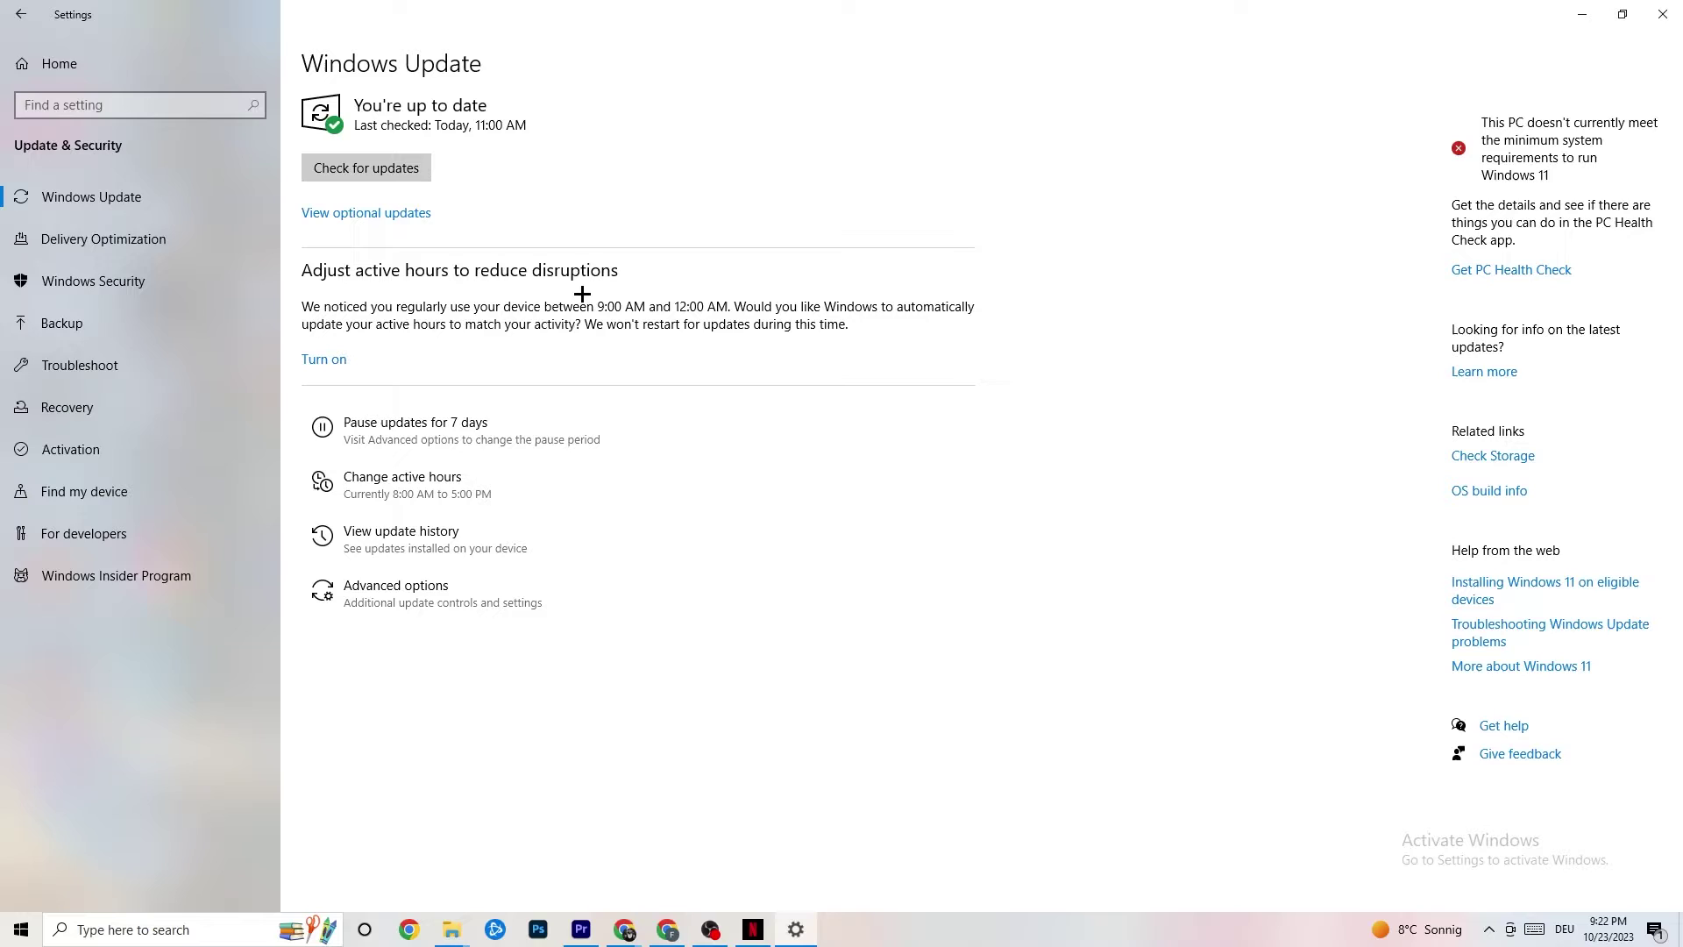
{"action": "left_click", "coordinate": [138, 368]}
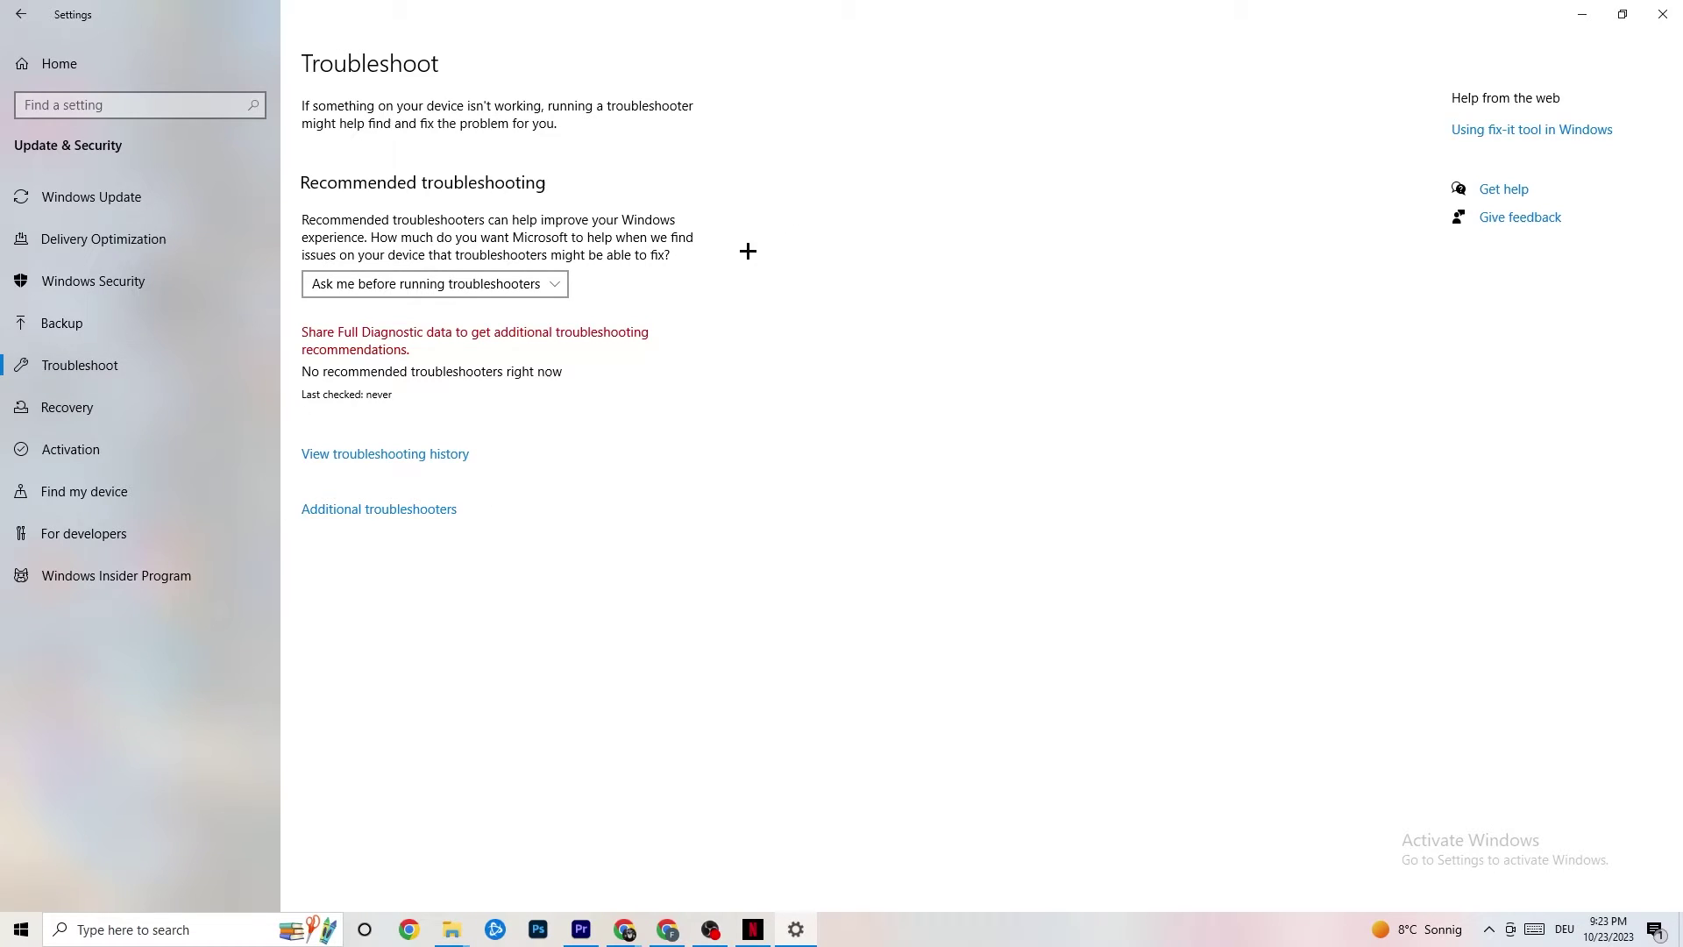
Step: Close the Settings window to return to the desktop
{"action": "left_click", "coordinate": [1663, 14]}
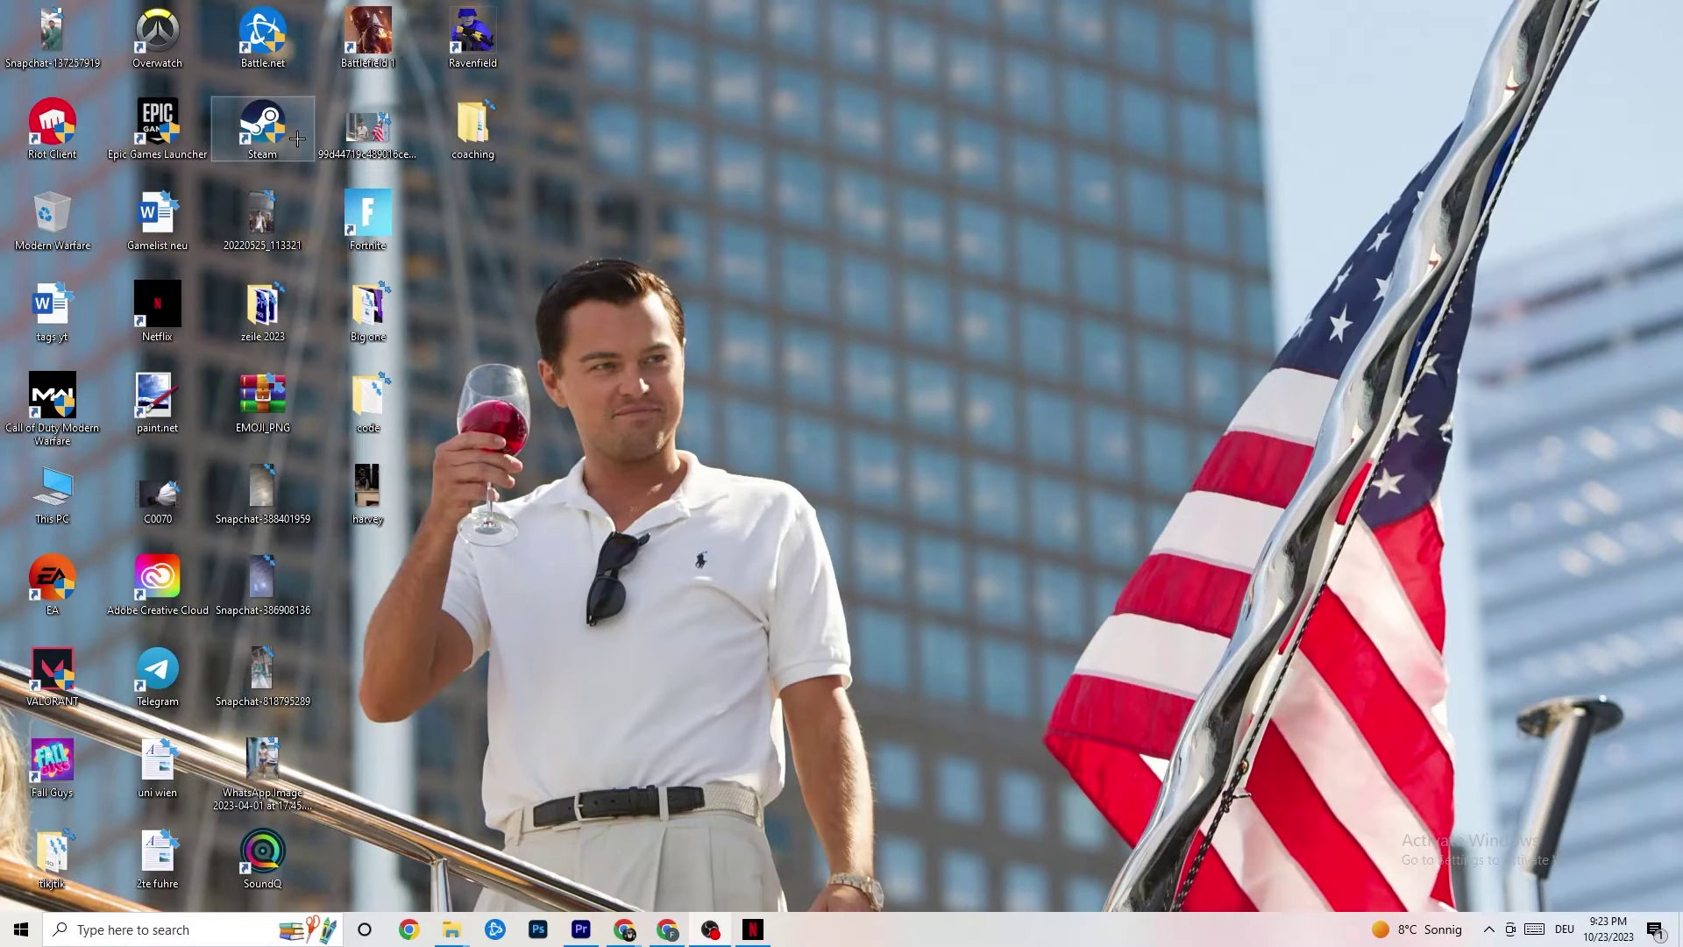
Step: Move the Steam shortcut into open desktop space and open its Properties
{"action": "left_click_drag", "start_coordinate": [273, 130], "coordinate": [906, 314]}
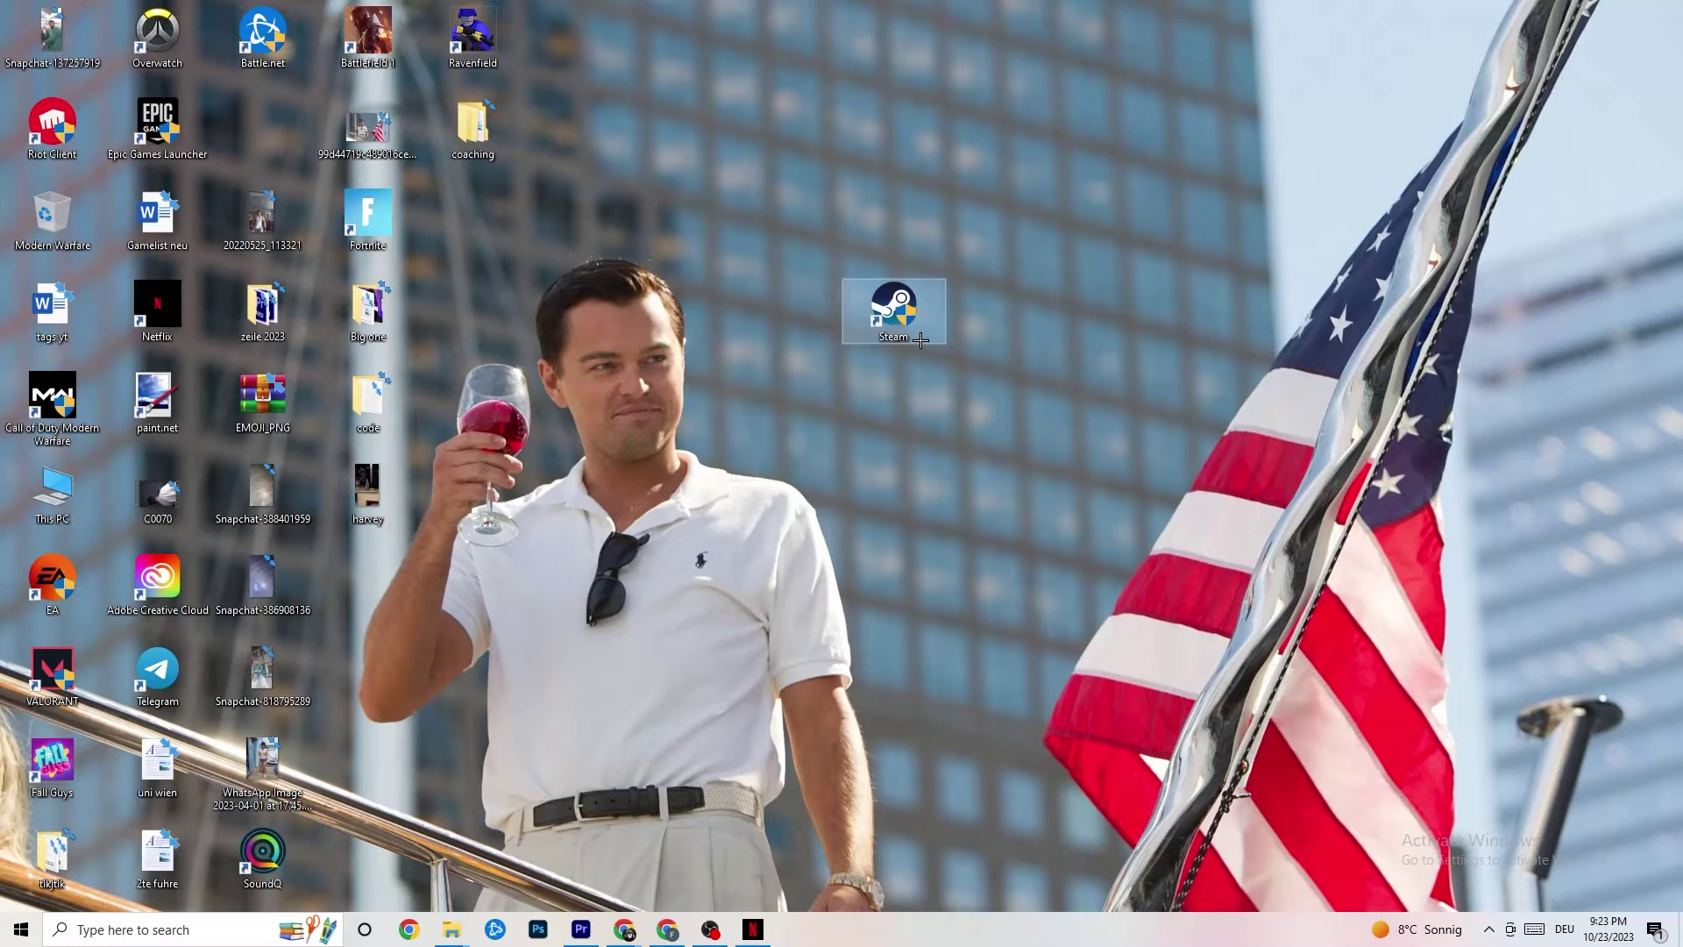
{"action": "right_click", "coordinate": [893, 319]}
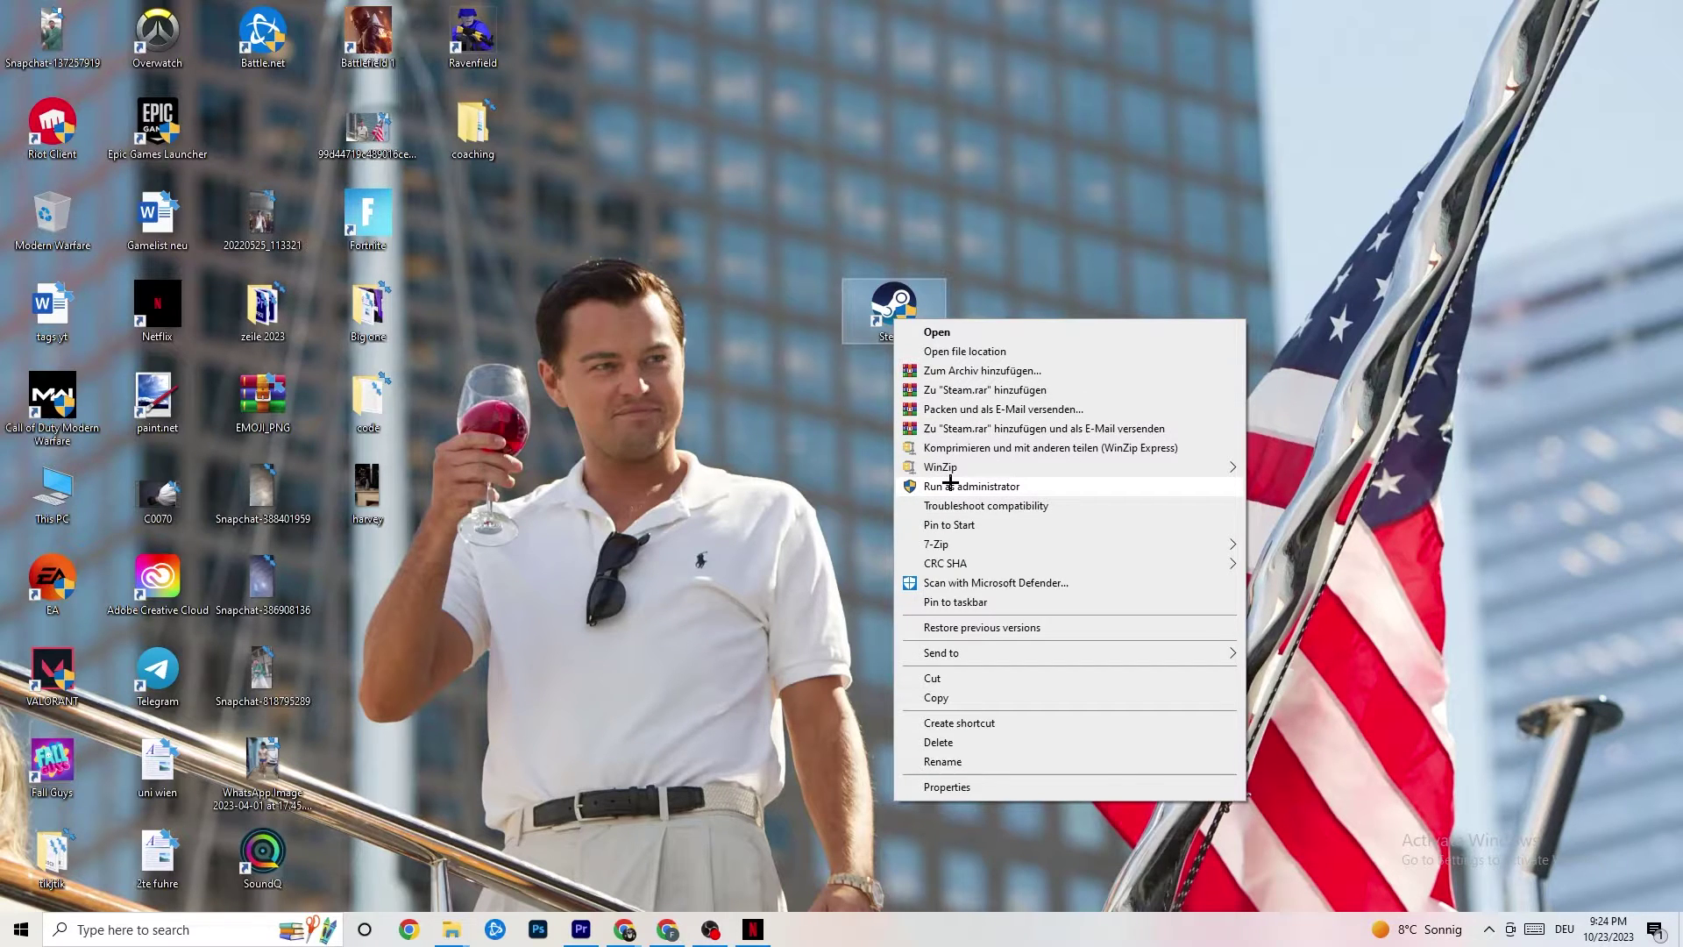
{"action": "left_click", "coordinate": [724, 441]}
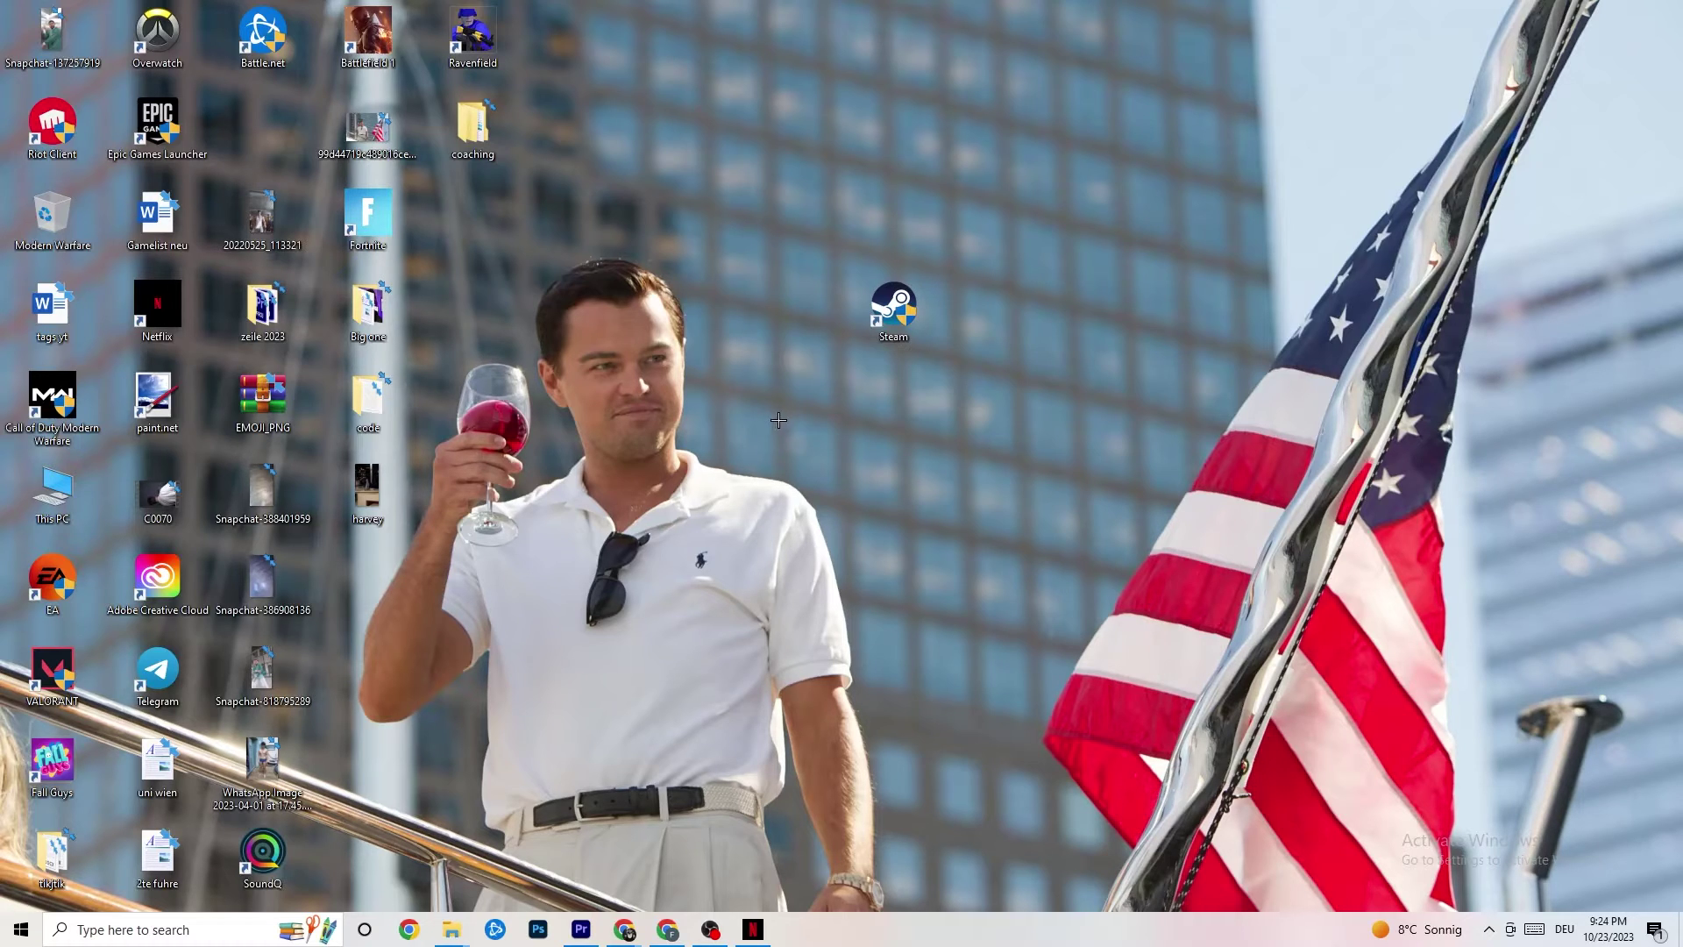
{"action": "left_click_drag", "start_coordinate": [890, 309], "coordinate": [785, 308]}
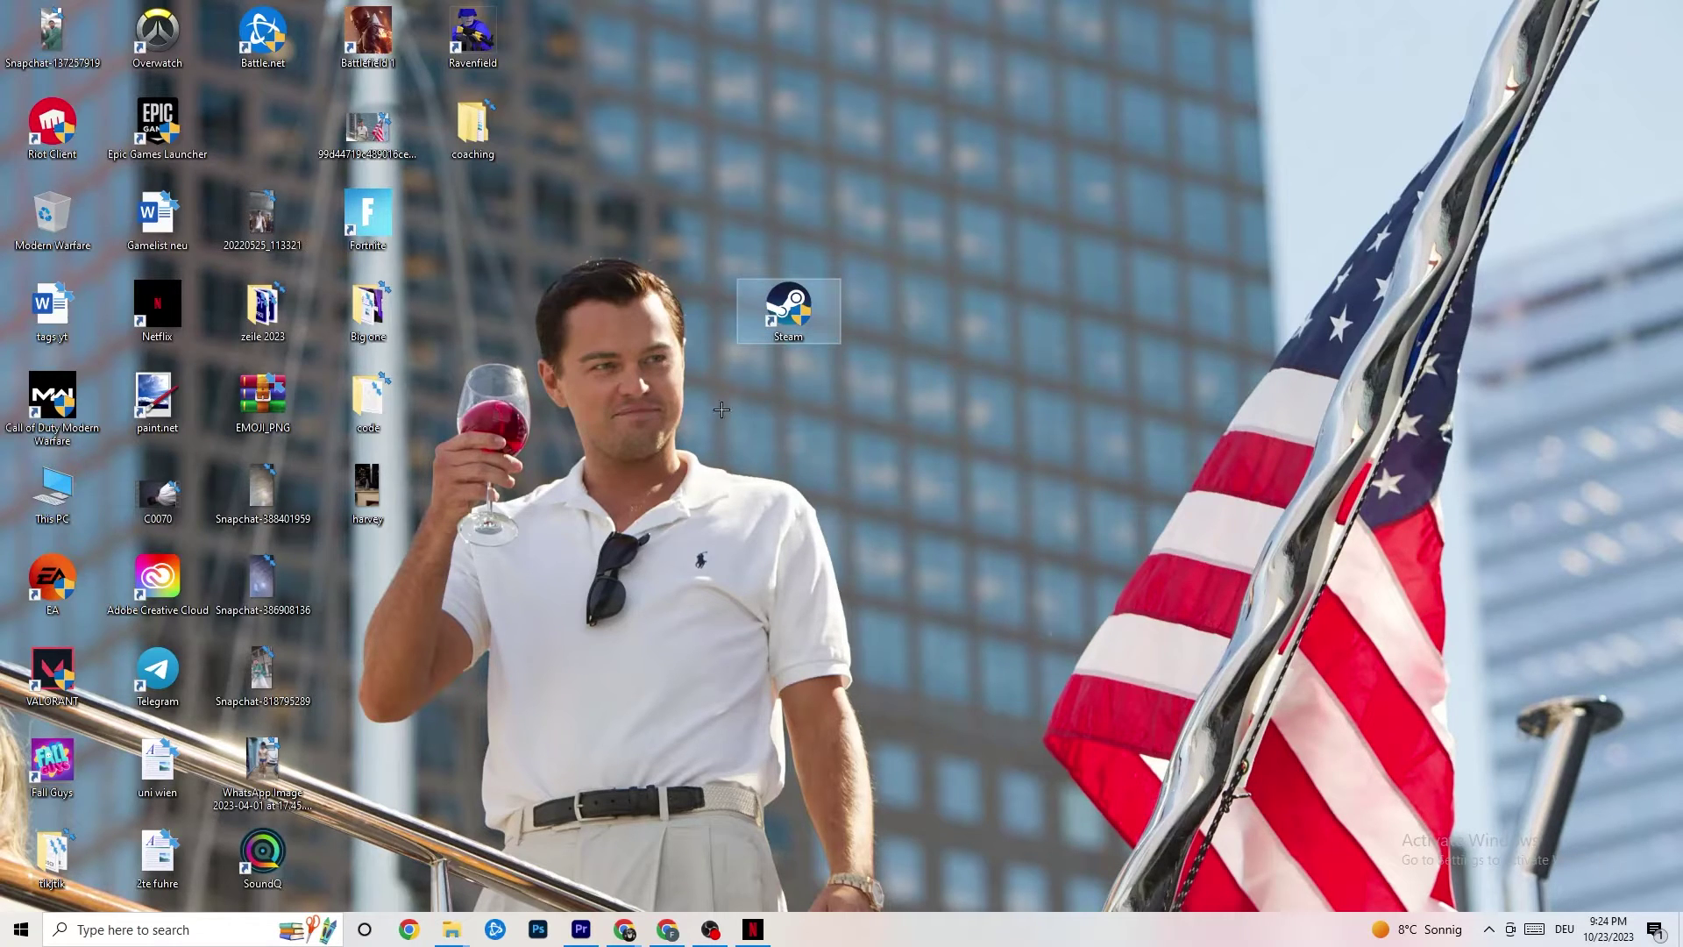
{"action": "right_click", "coordinate": [776, 316]}
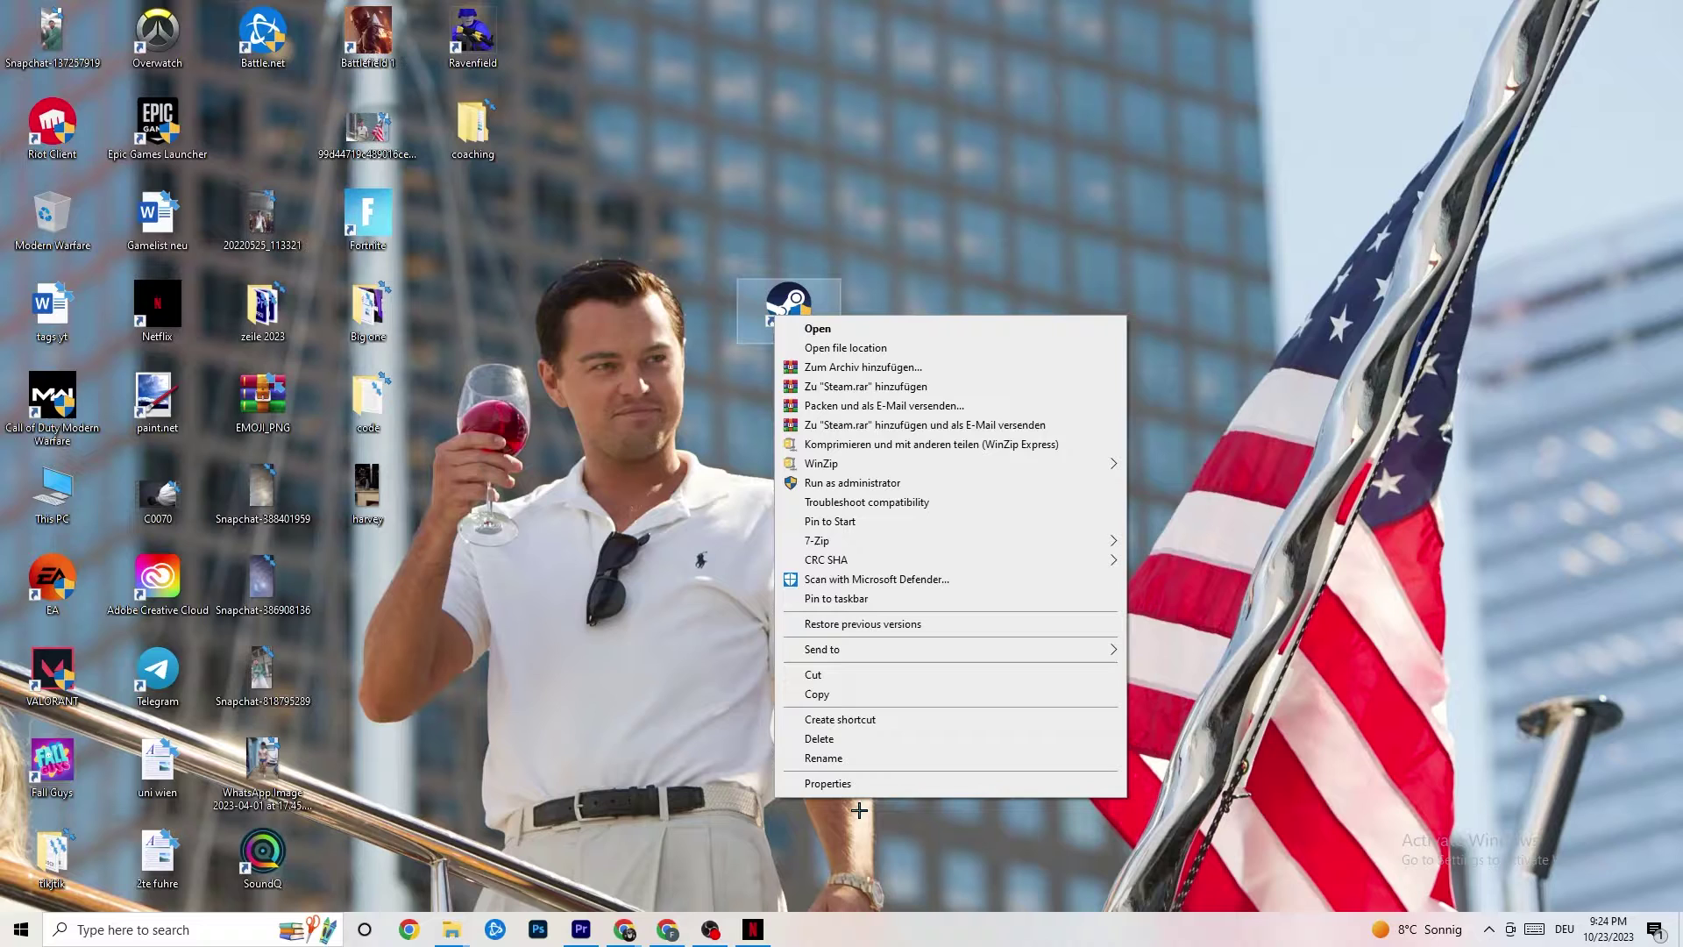
{"action": "left_click", "coordinate": [856, 783]}
Step: Keep Steam on Windows 8 compatibility mode with Run as administrator, and confirm with OK
{"action": "left_click_drag", "start_coordinate": [913, 321], "coordinate": [670, 76]}
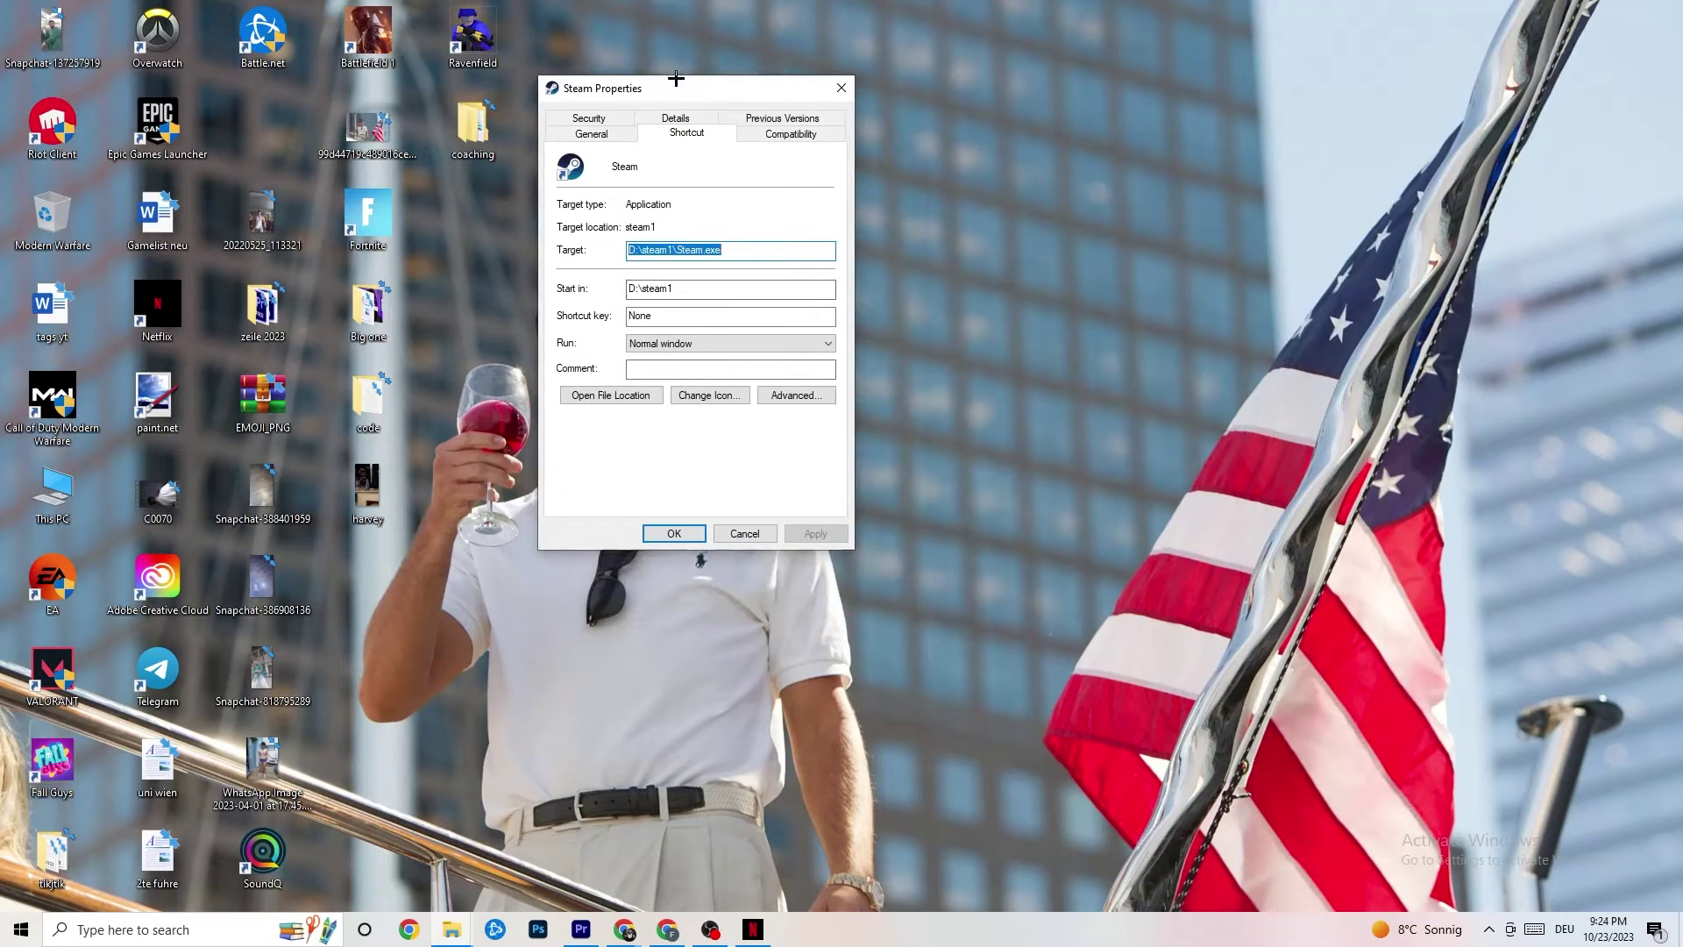
{"action": "left_click", "coordinate": [770, 133]}
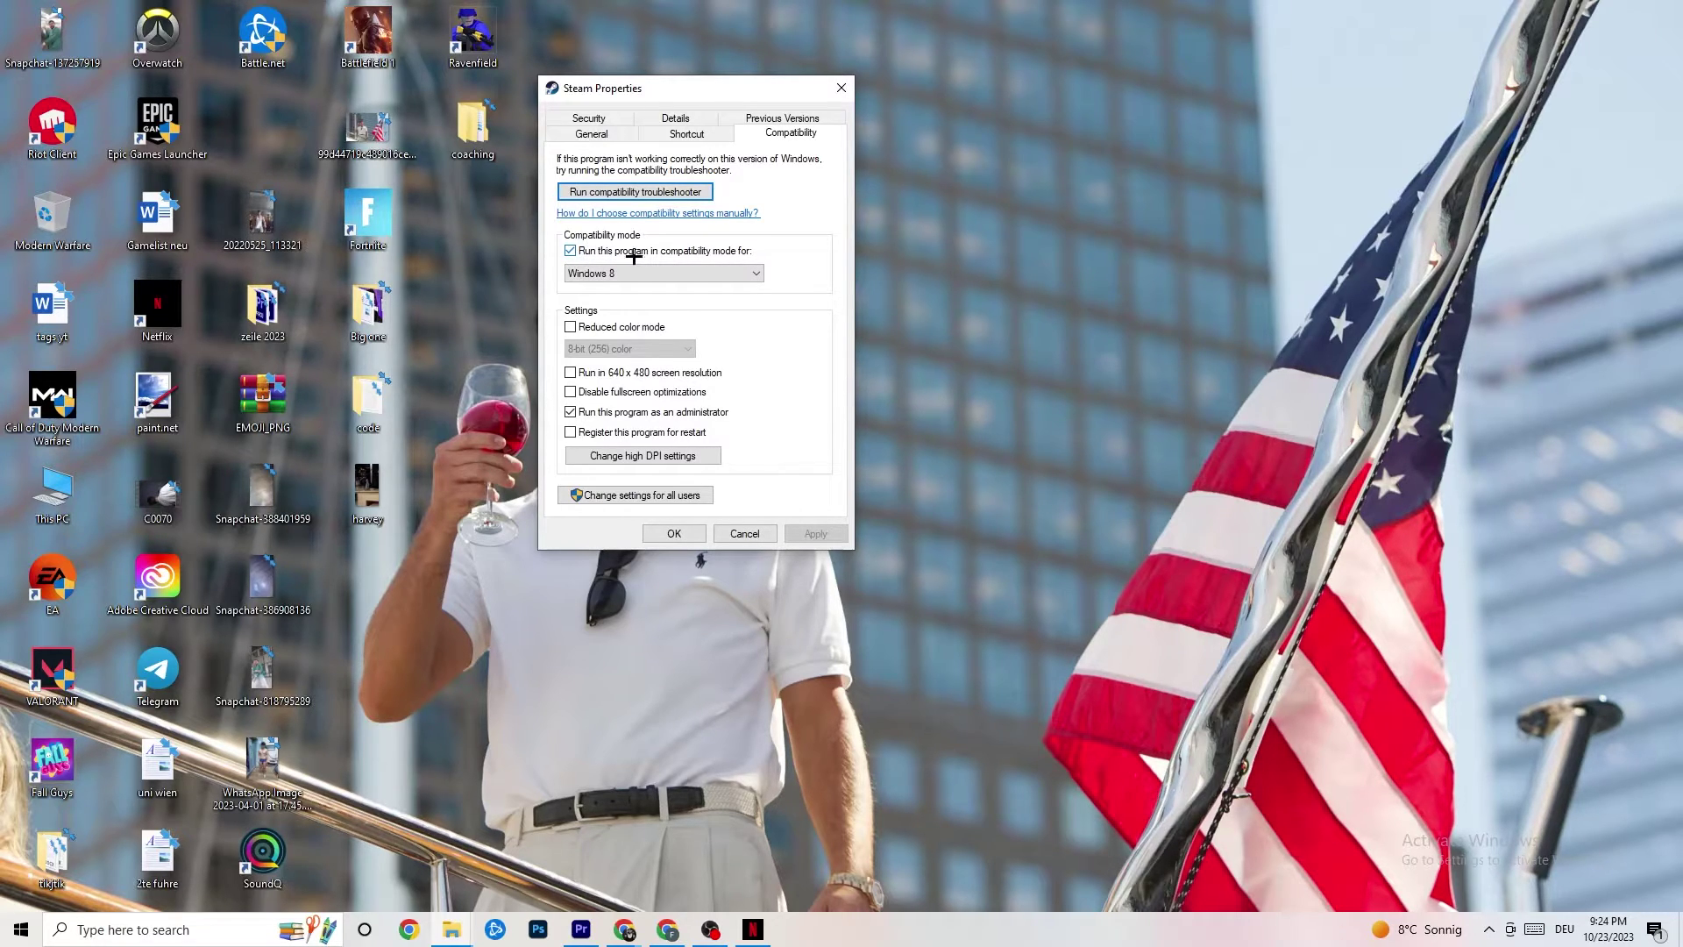
{"action": "left_click", "coordinate": [721, 270]}
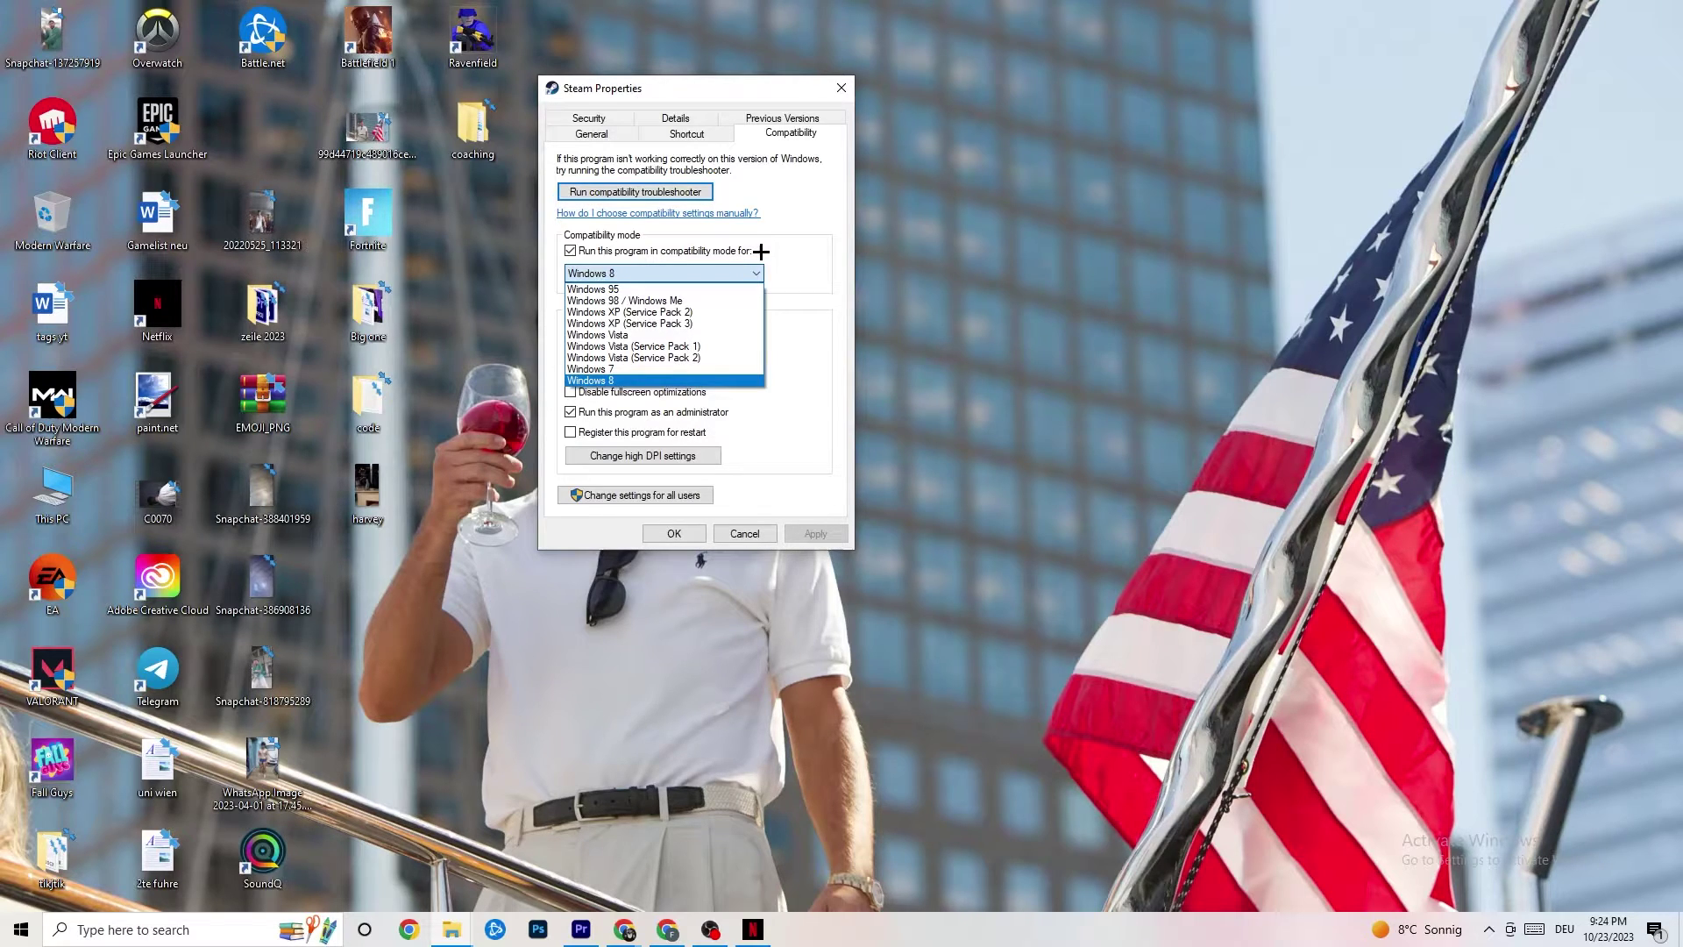
{"action": "left_click", "coordinate": [761, 252]}
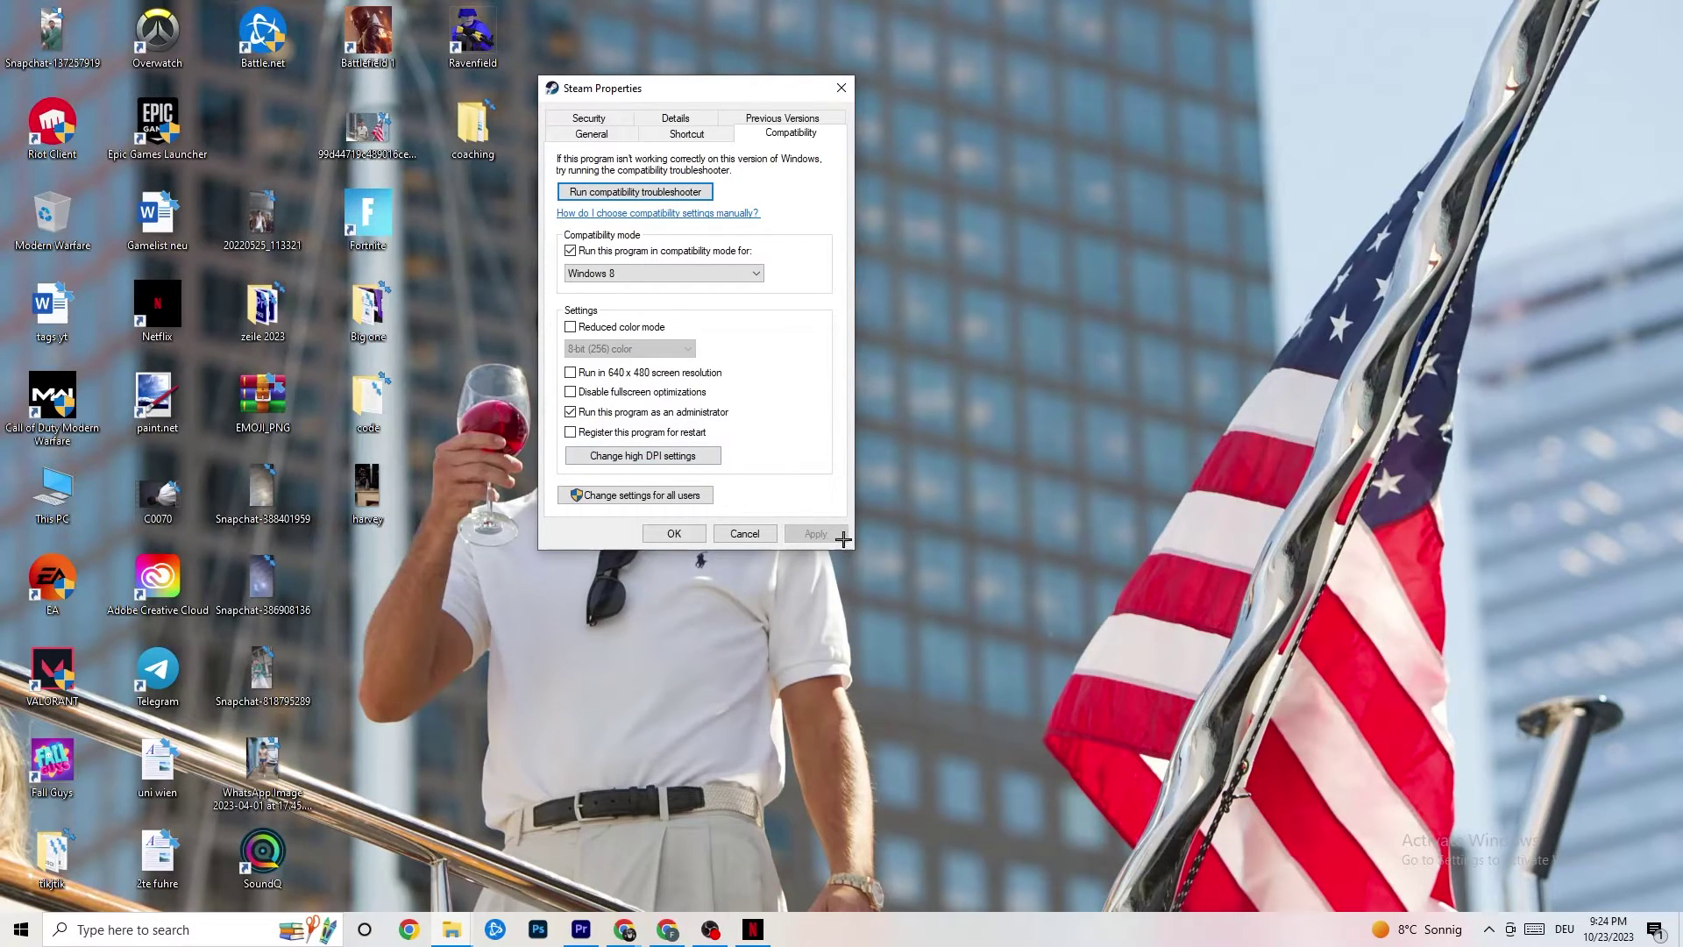
{"action": "left_click", "coordinate": [673, 533]}
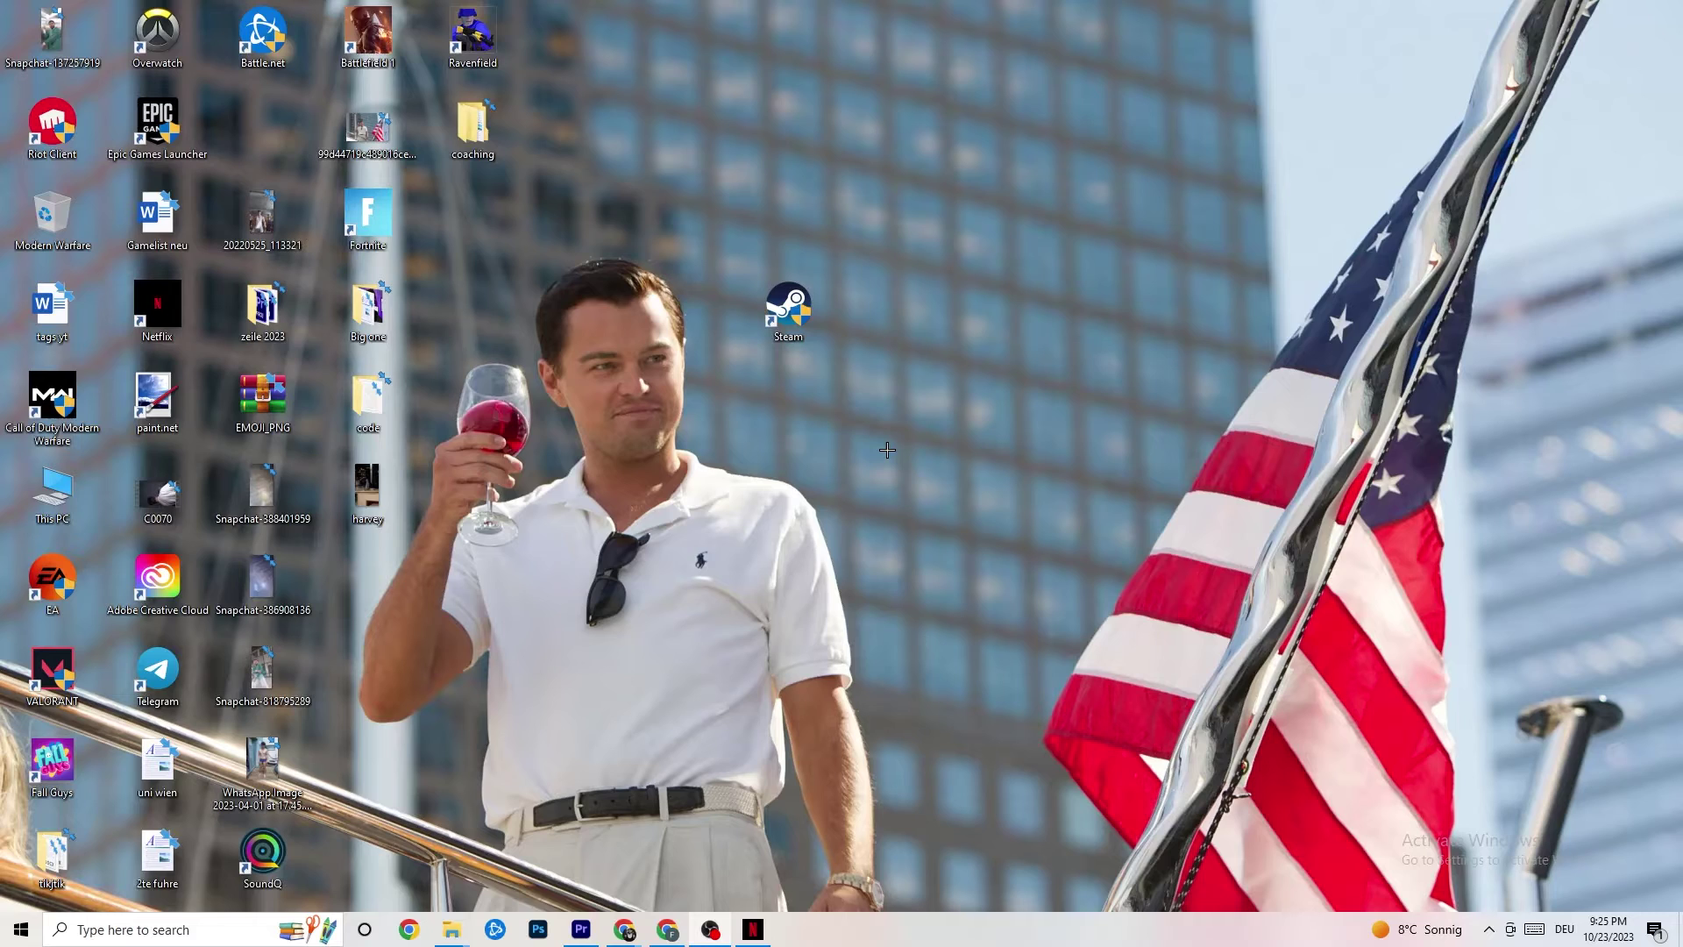
Step: Nudge the Steam shortcut into place, then start Task Manager from the taskbar menu
{"action": "right_click", "coordinate": [813, 331]}
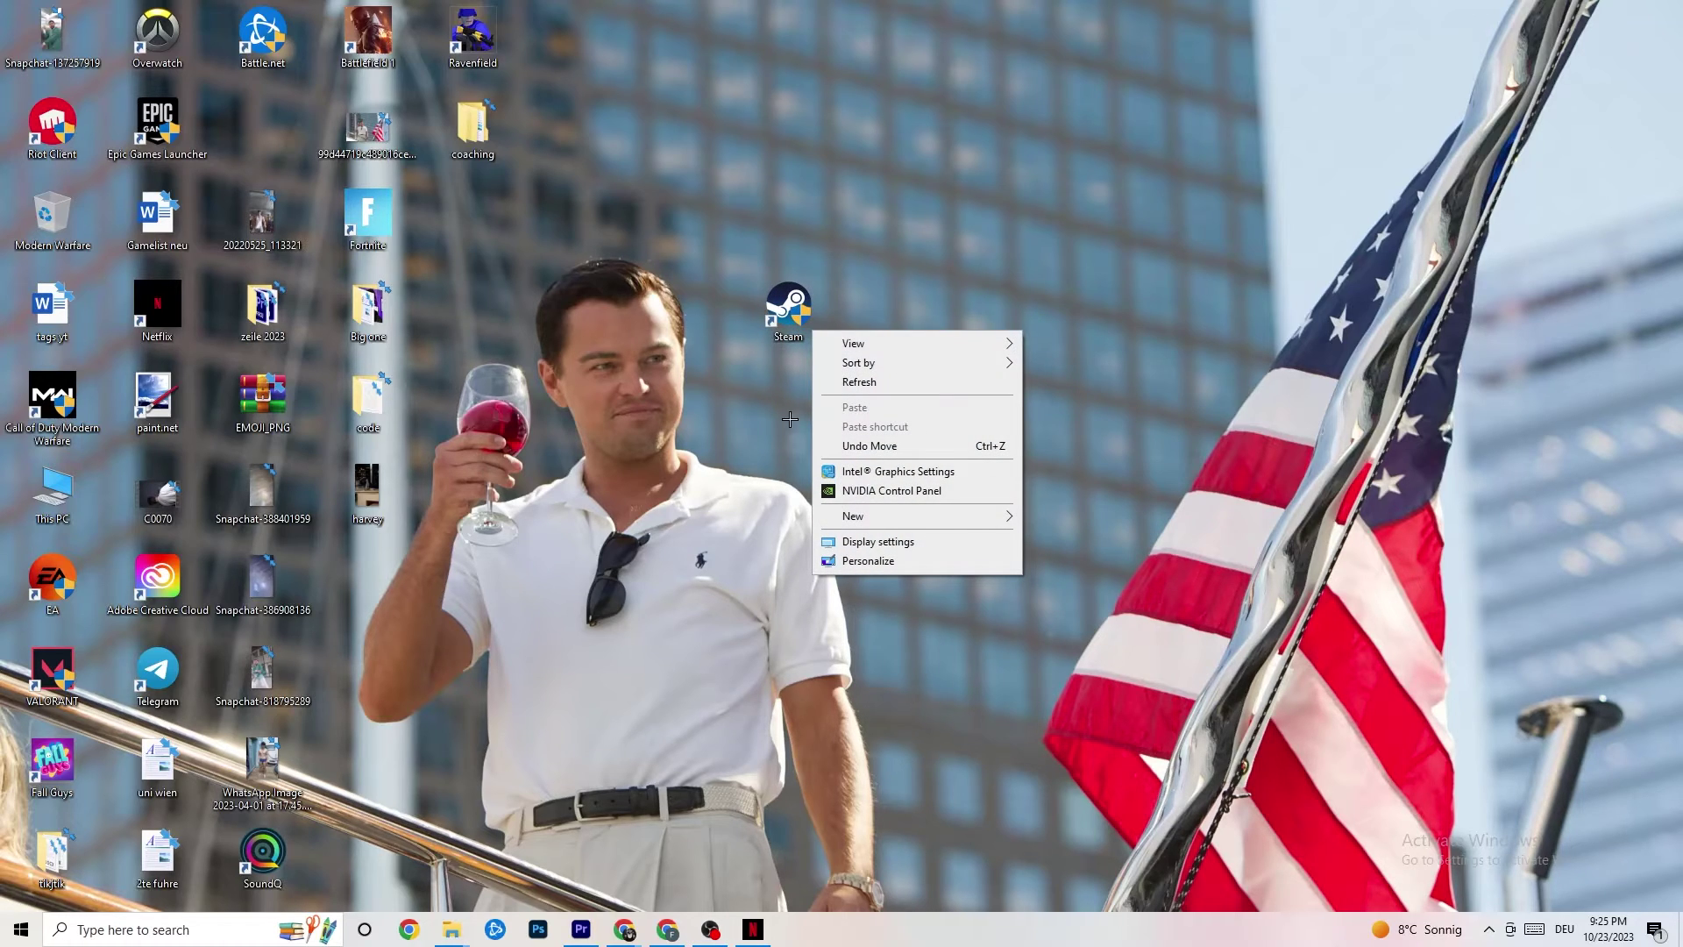
{"action": "right_click", "coordinate": [839, 181]}
{"action": "left_click", "coordinate": [648, 35]}
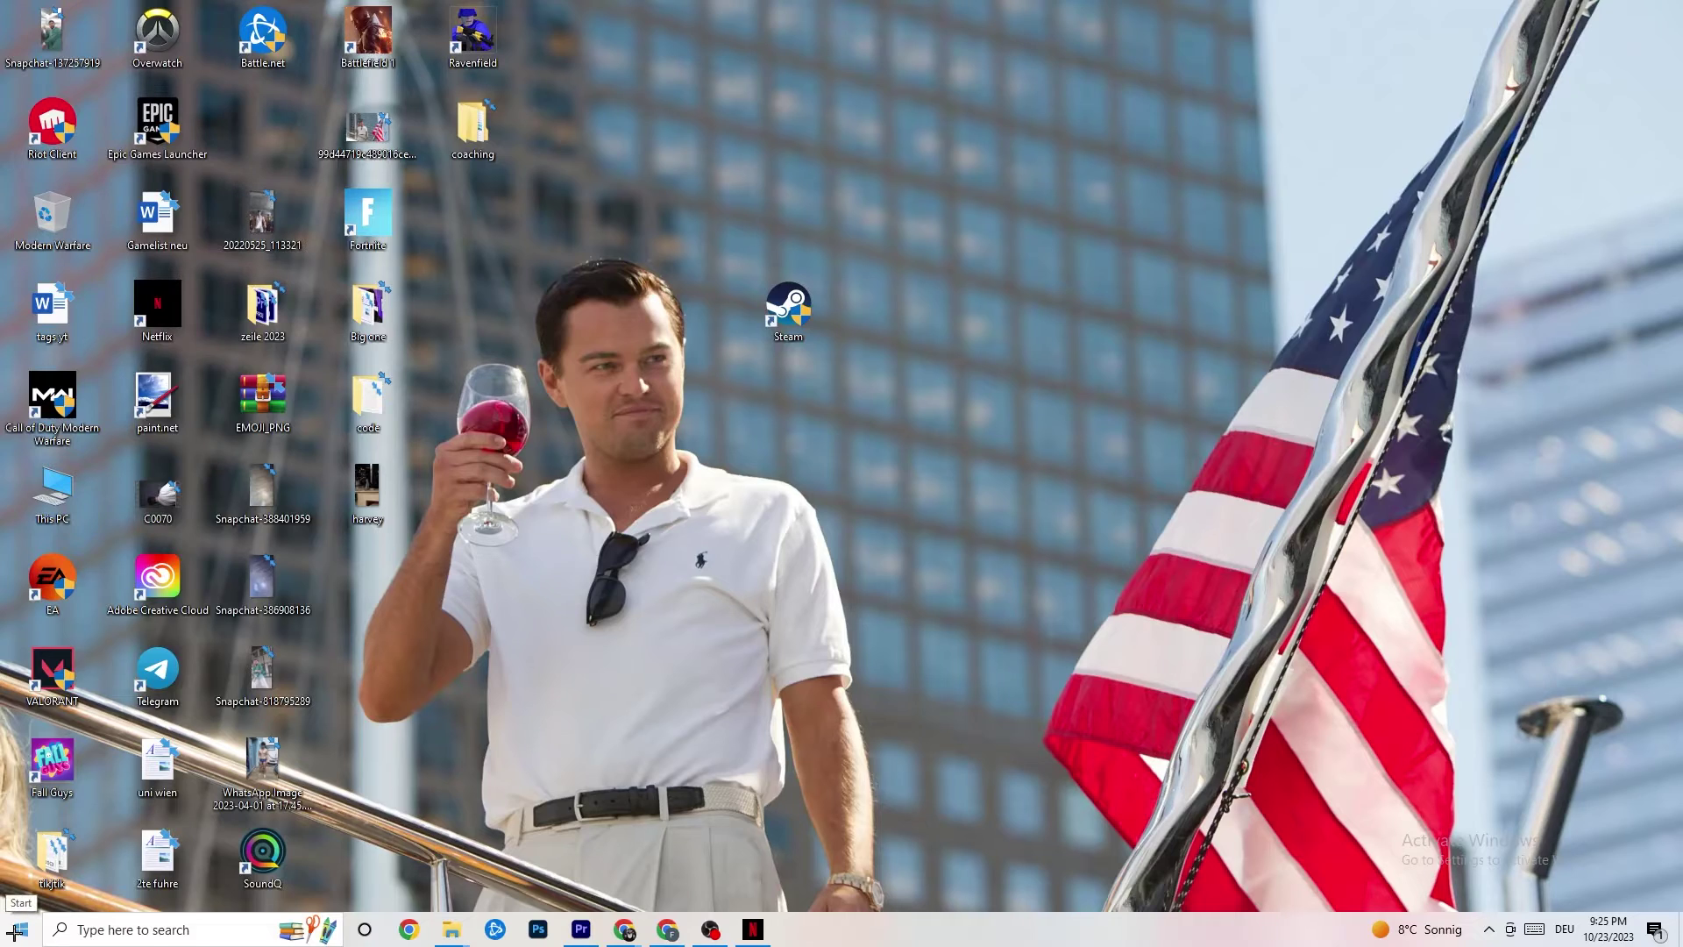
{"action": "left_click_drag", "start_coordinate": [779, 288], "coordinate": [769, 305]}
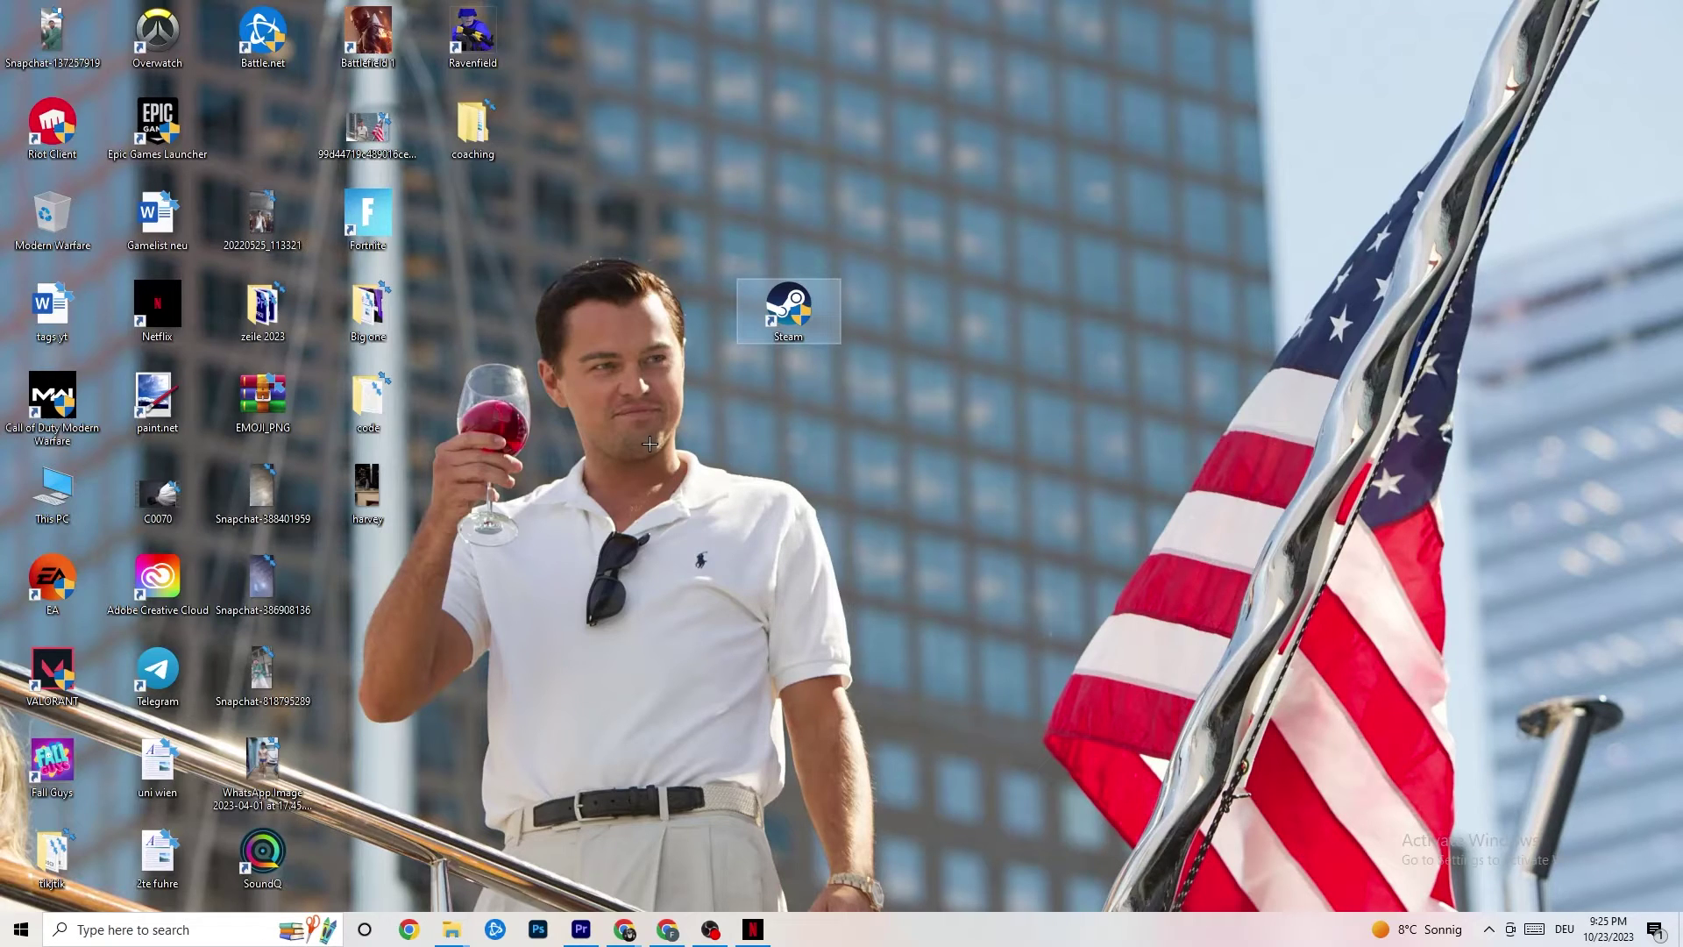
{"action": "right_click", "coordinate": [933, 940]}
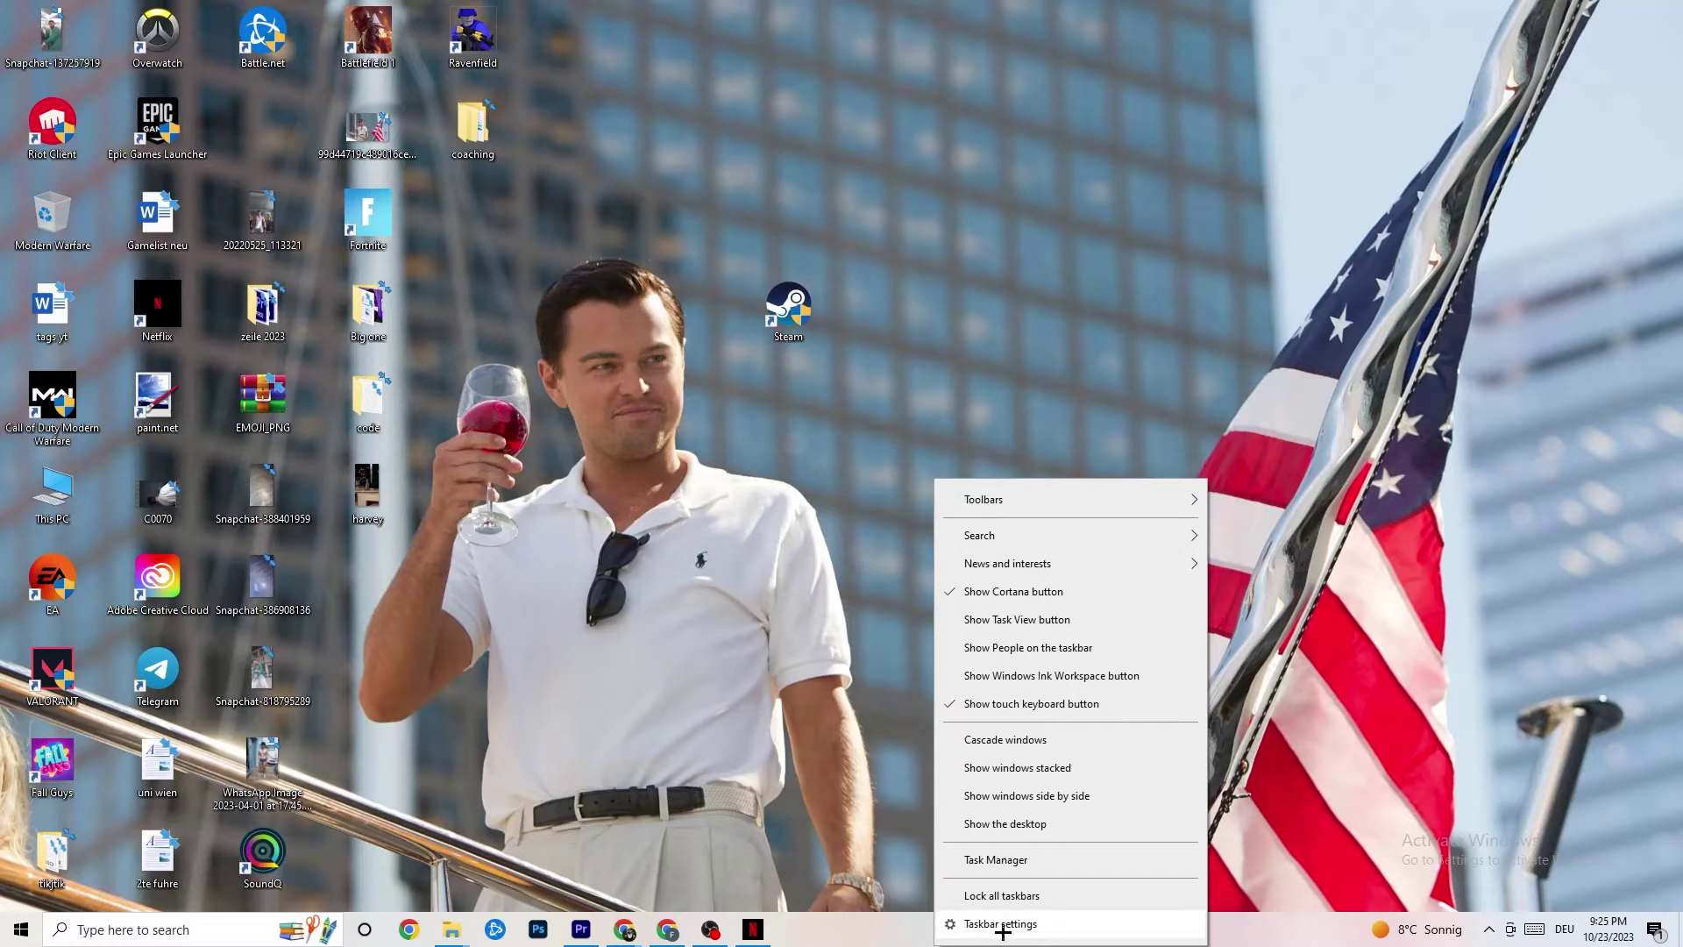
{"action": "left_click", "coordinate": [1084, 863]}
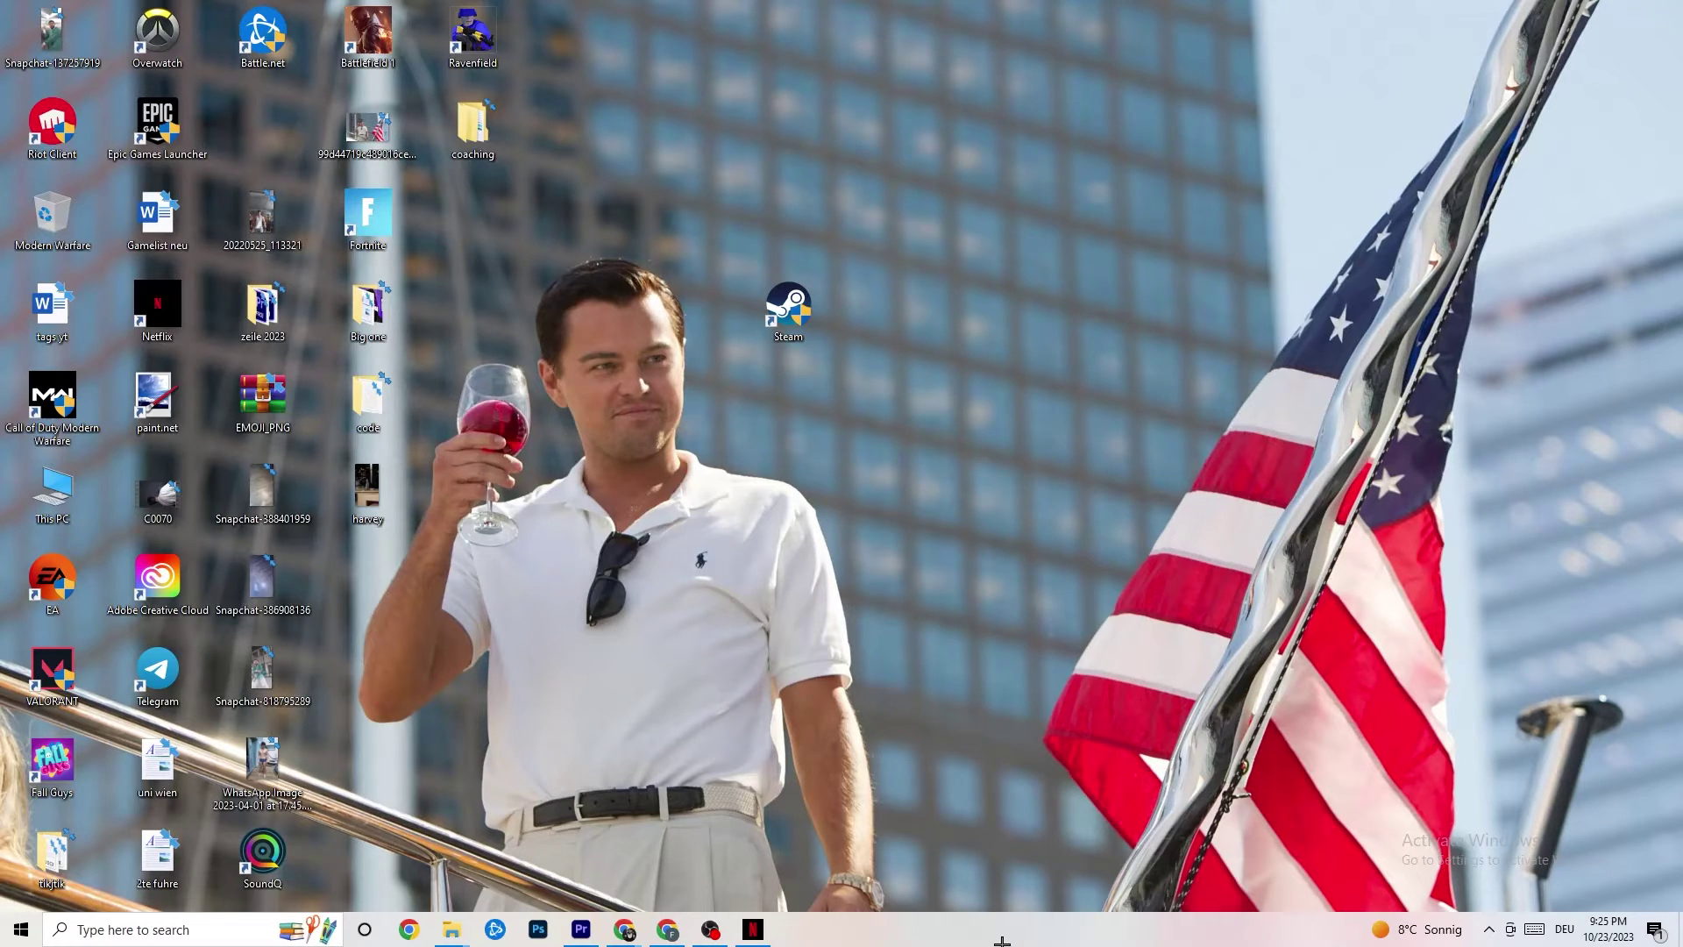
Step: Maximize Task Manager and look over the Windows Explorer process's actions without choosing any
{"action": "left_click", "coordinate": [972, 39]}
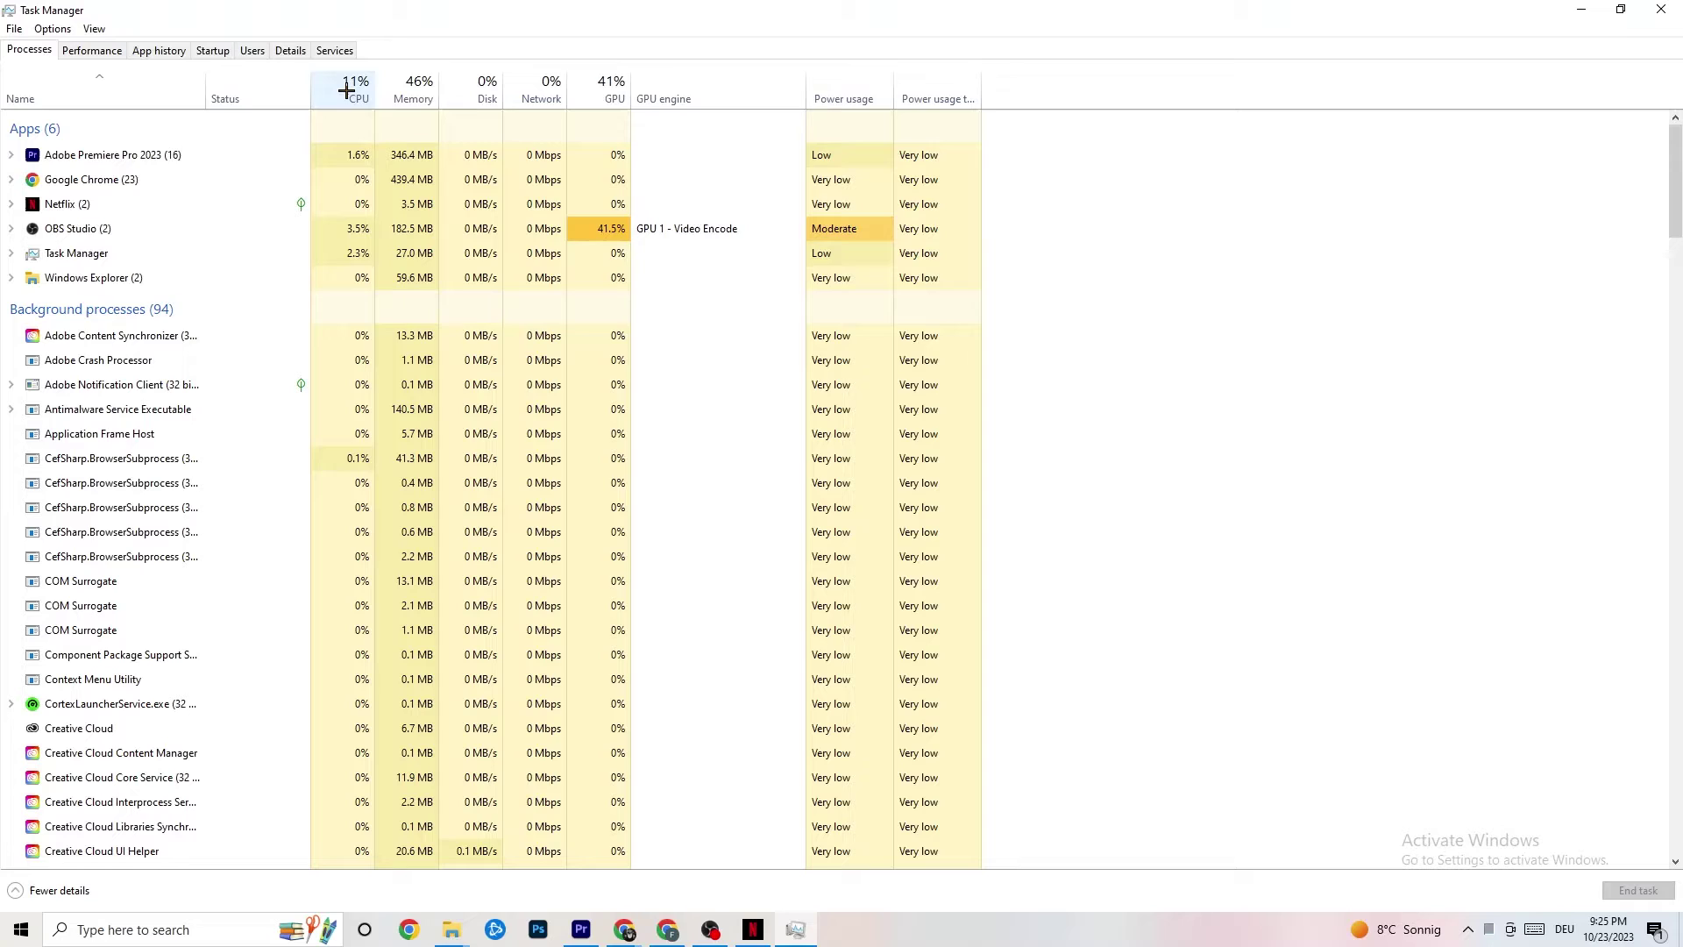
{"action": "right_click", "coordinate": [110, 282]}
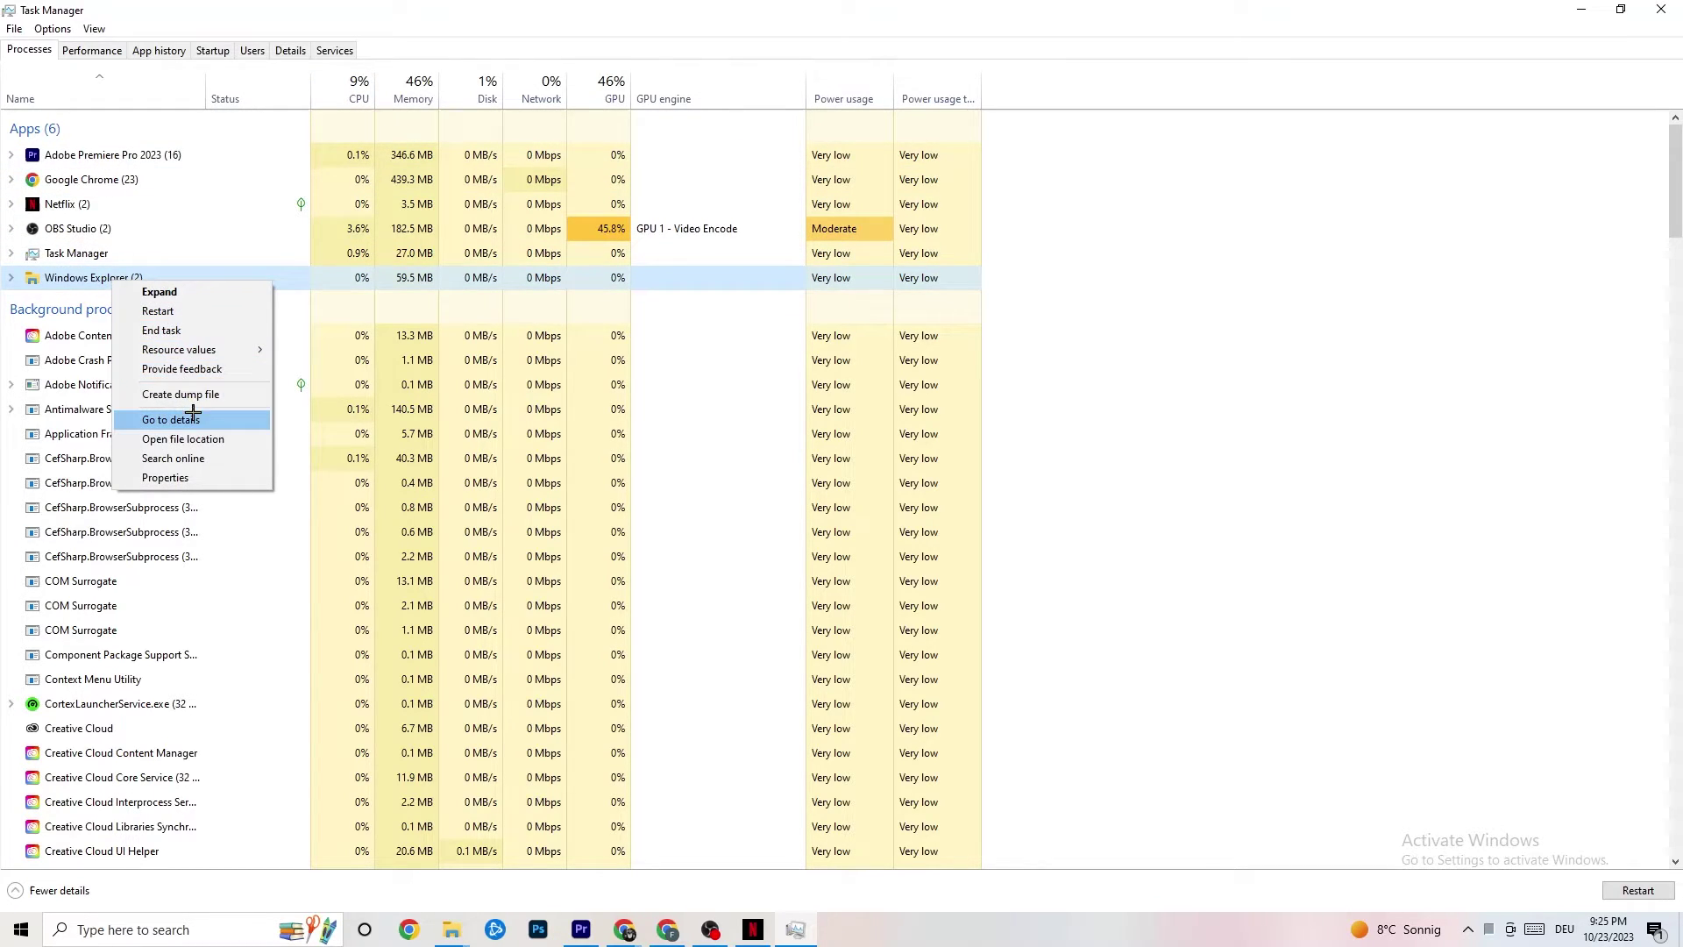
{"action": "left_click", "coordinate": [1218, 277]}
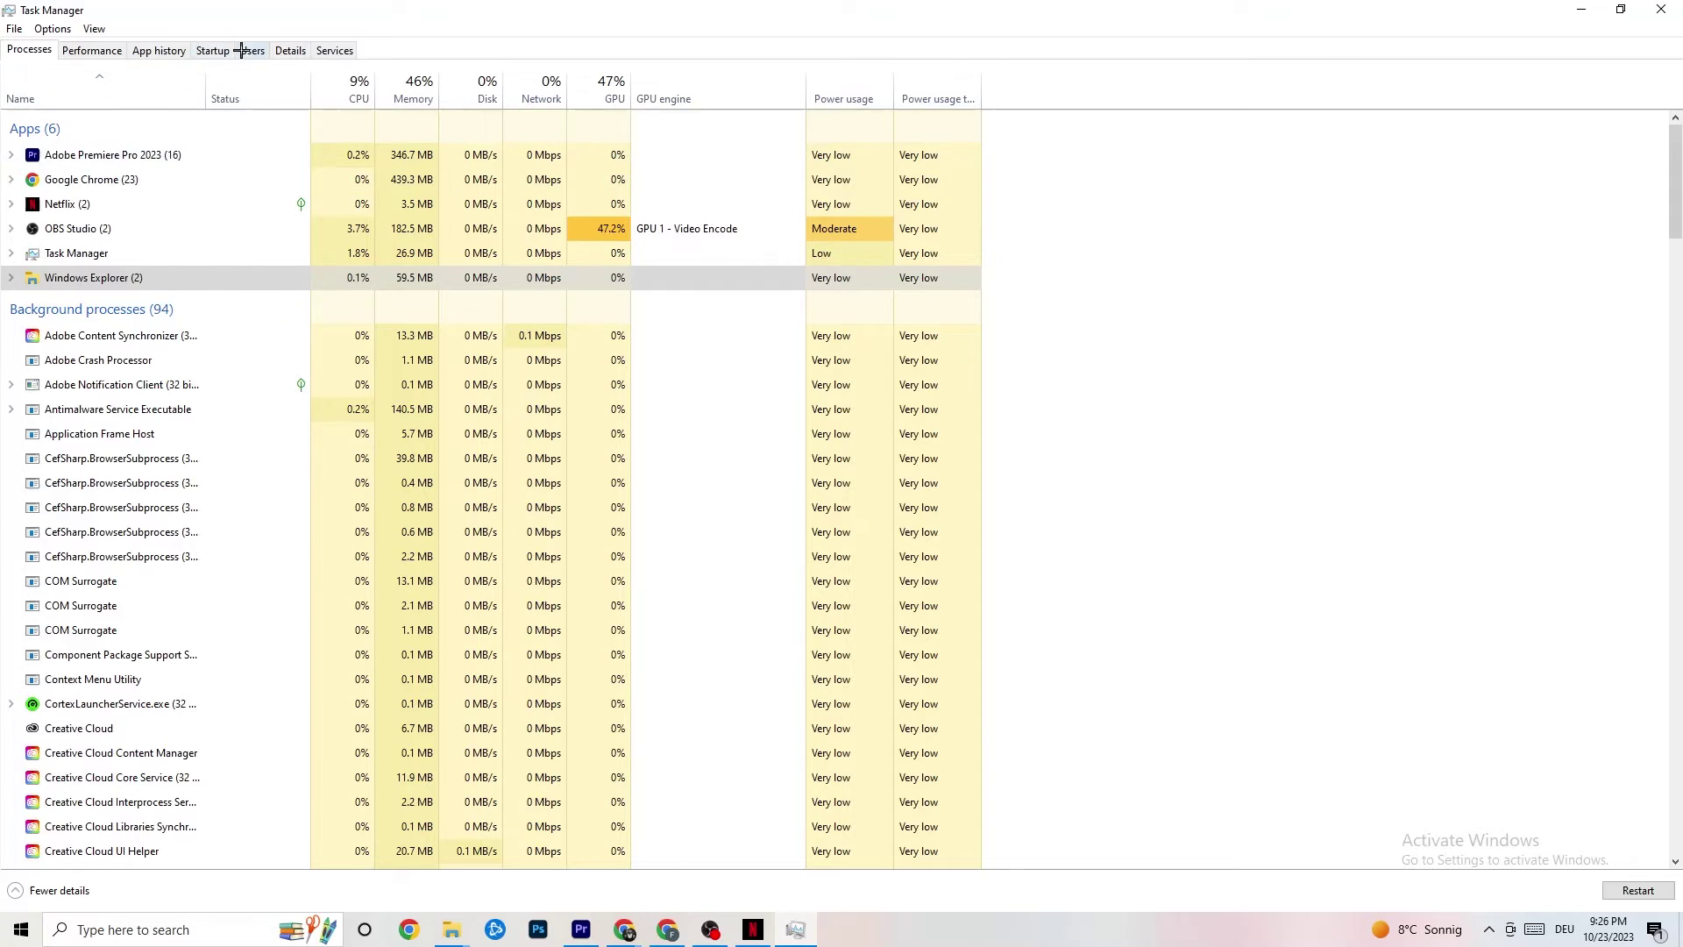
Step: Review the startup apps, including Pivot Software Support Application's options, then go to the Details list
{"action": "left_click", "coordinate": [213, 51]}
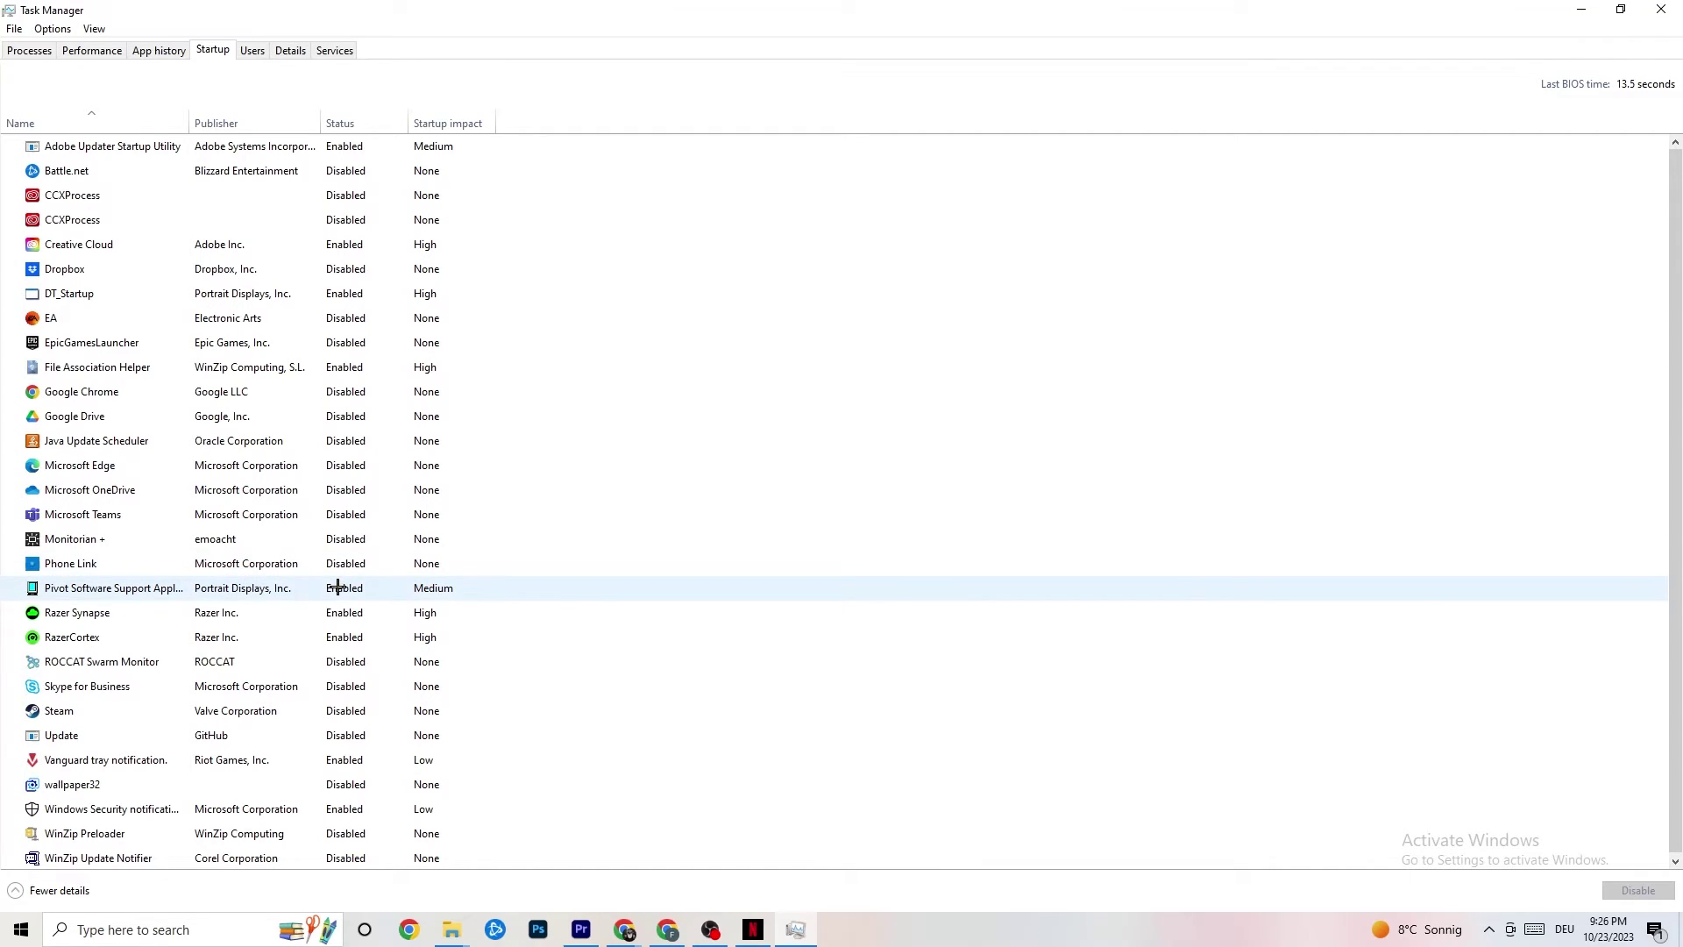
{"action": "right_click", "coordinate": [340, 589]}
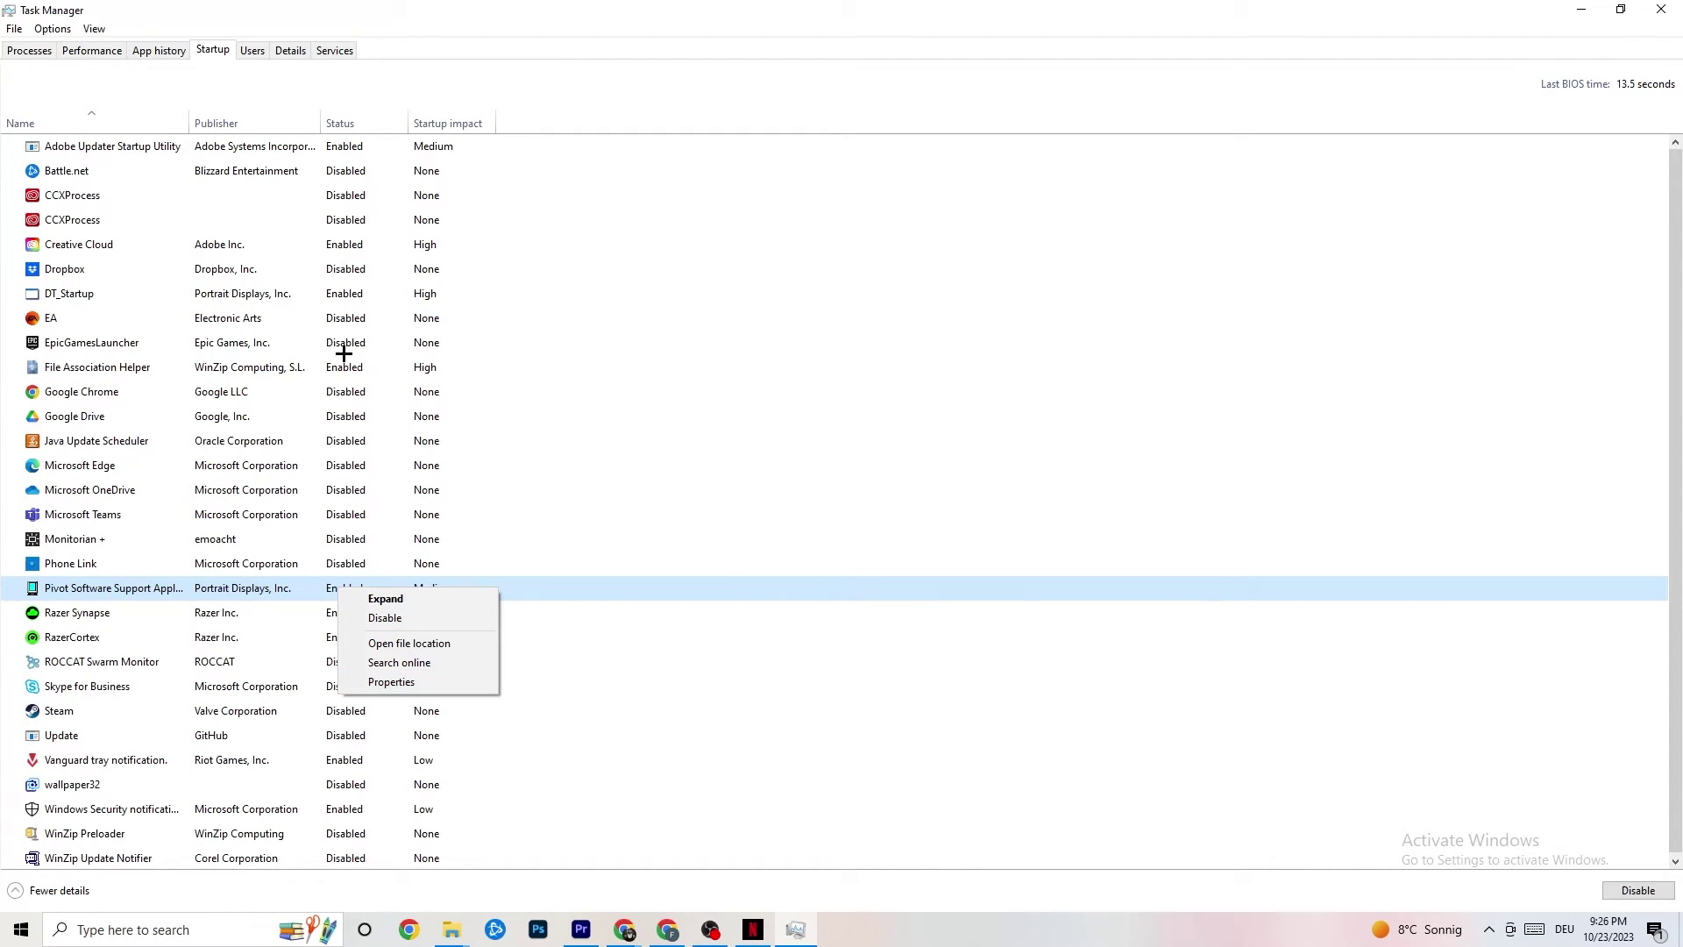
{"action": "left_click", "coordinate": [290, 51]}
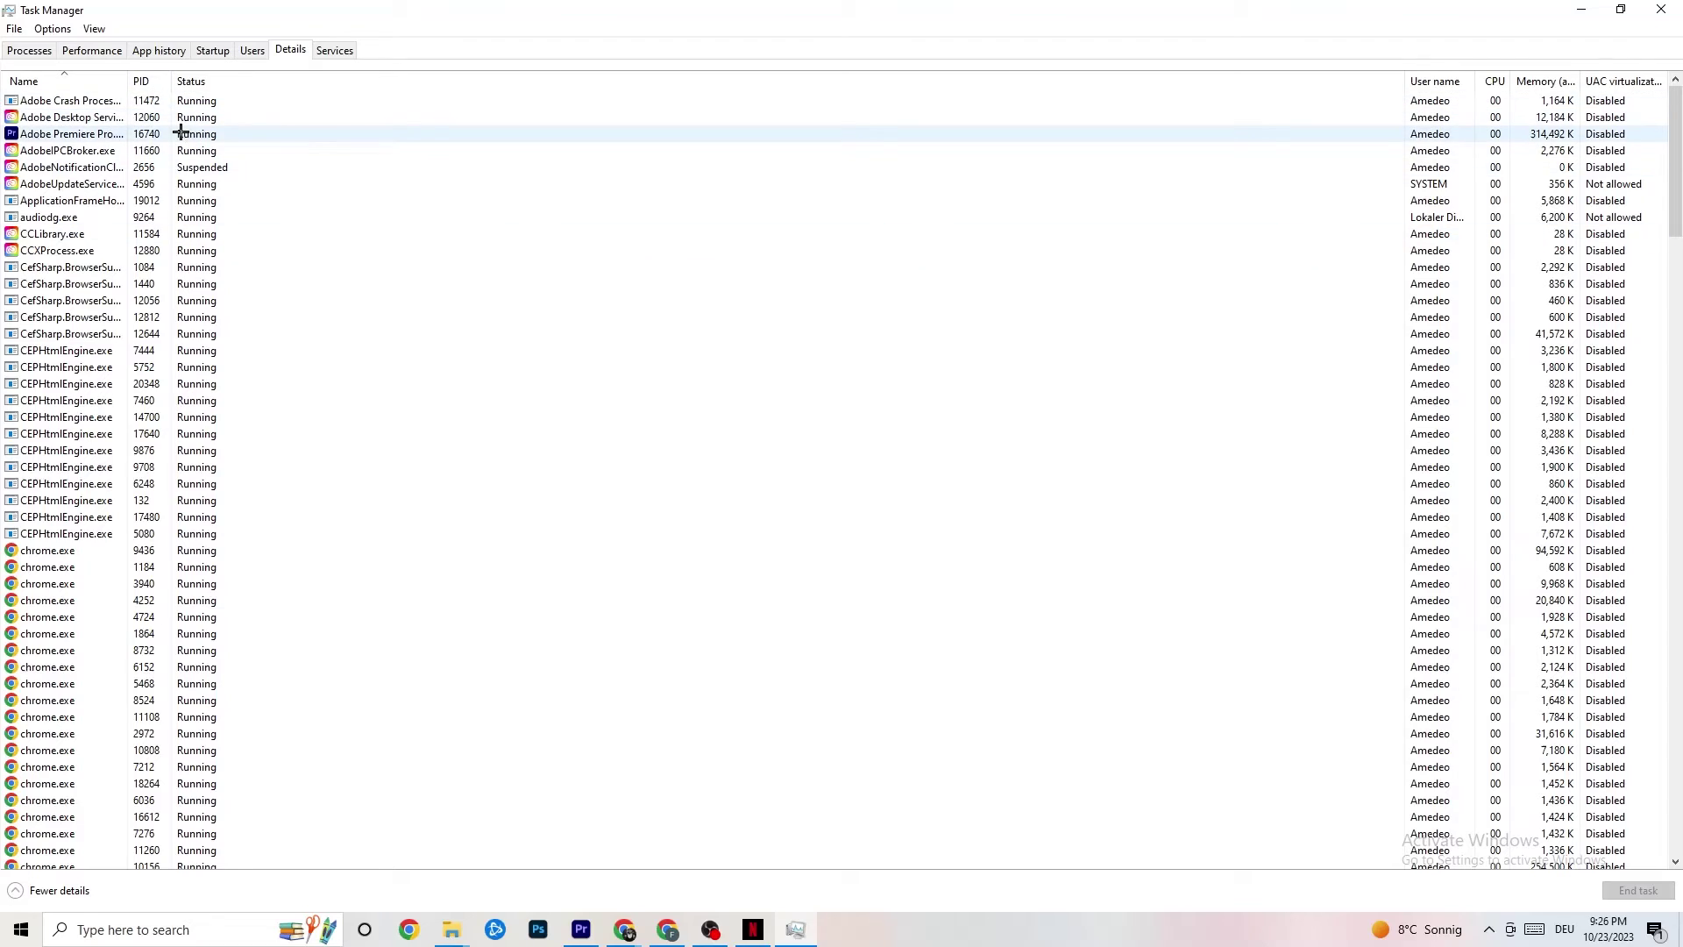
Step: Check Adobe Premiere Pro's Set priority options without changing them, then close Task Manager
{"action": "right_click", "coordinate": [77, 142]}
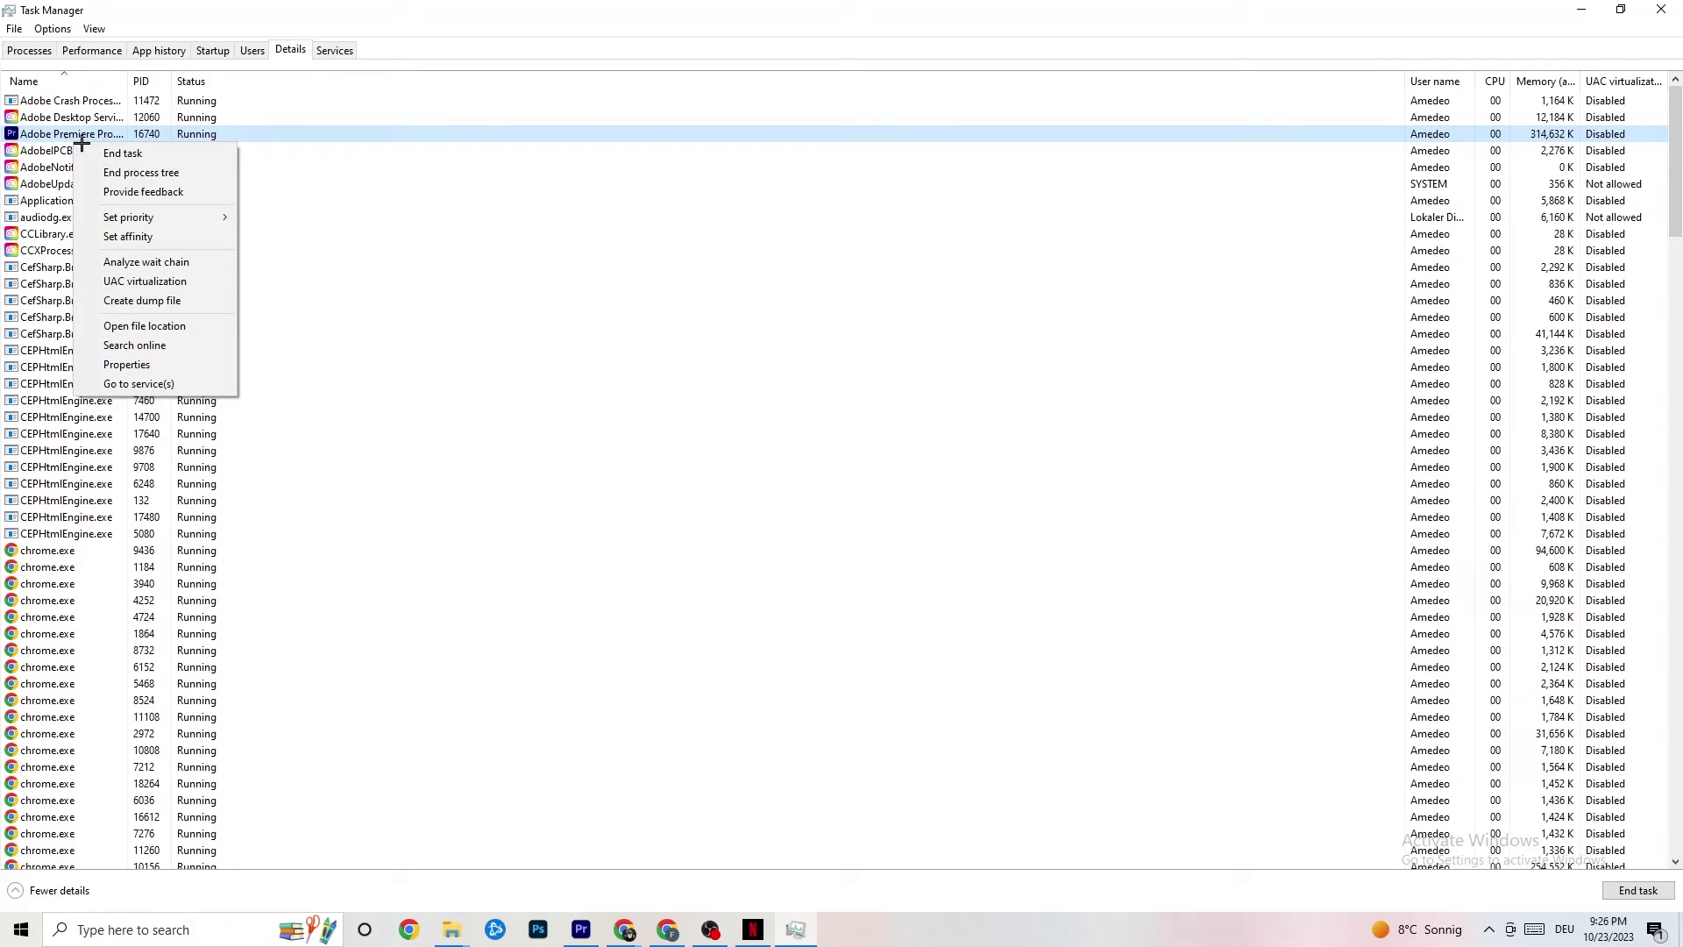
{"action": "mouse_move", "coordinate": [183, 217]}
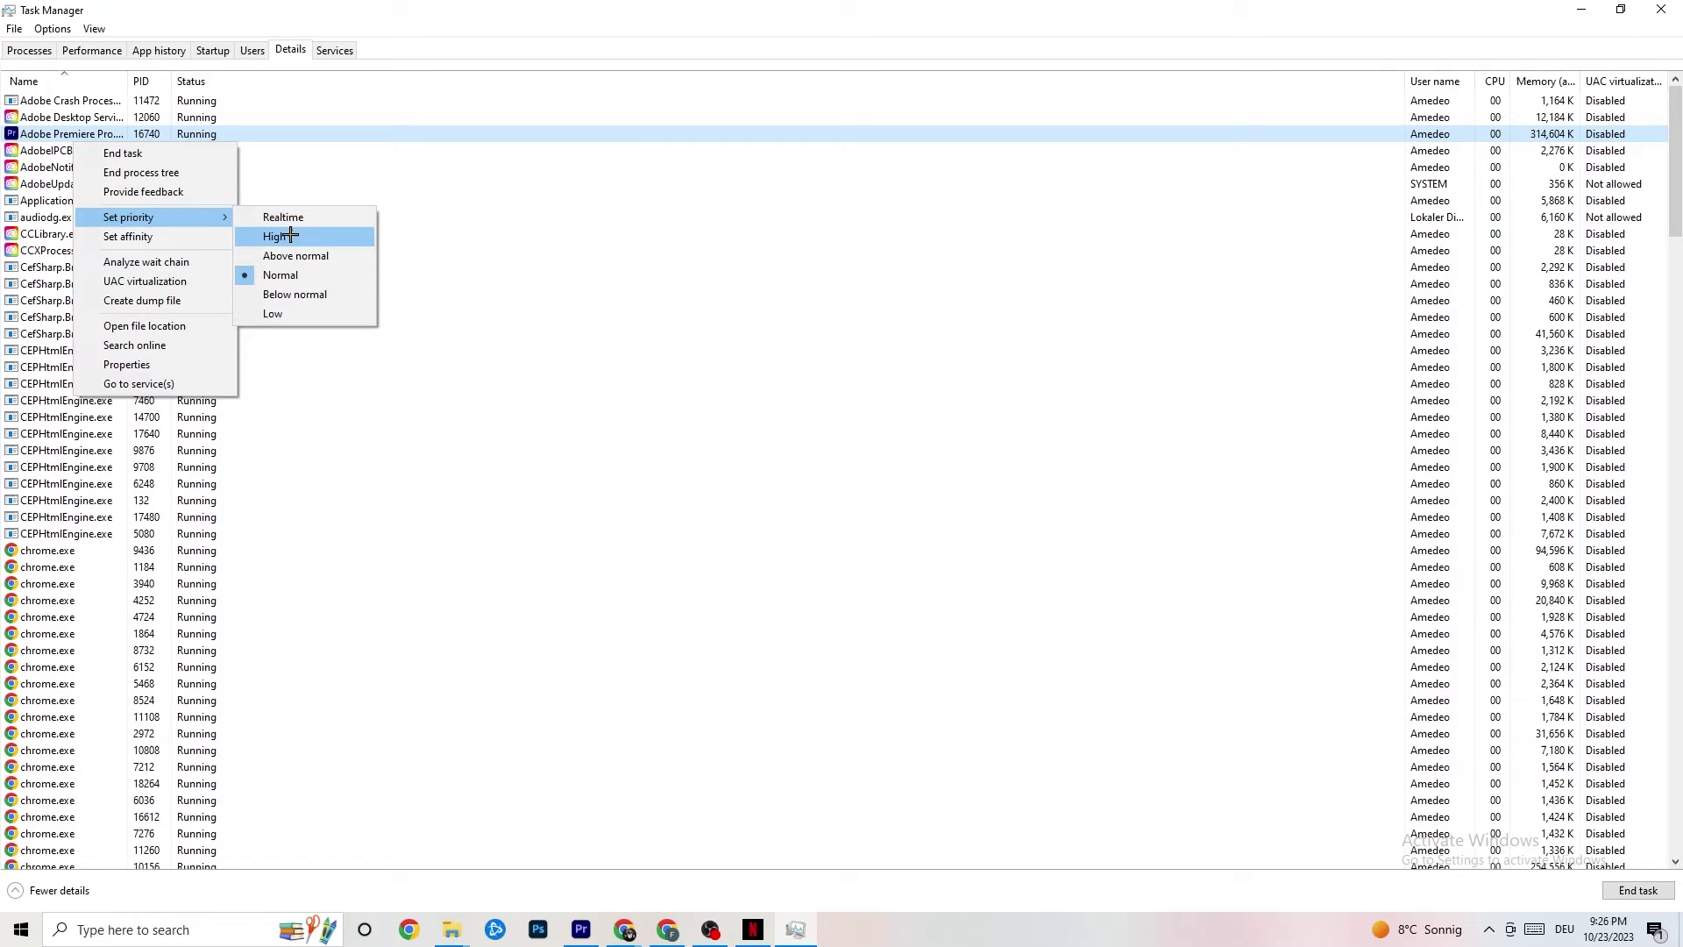
{"action": "left_click", "coordinate": [497, 167]}
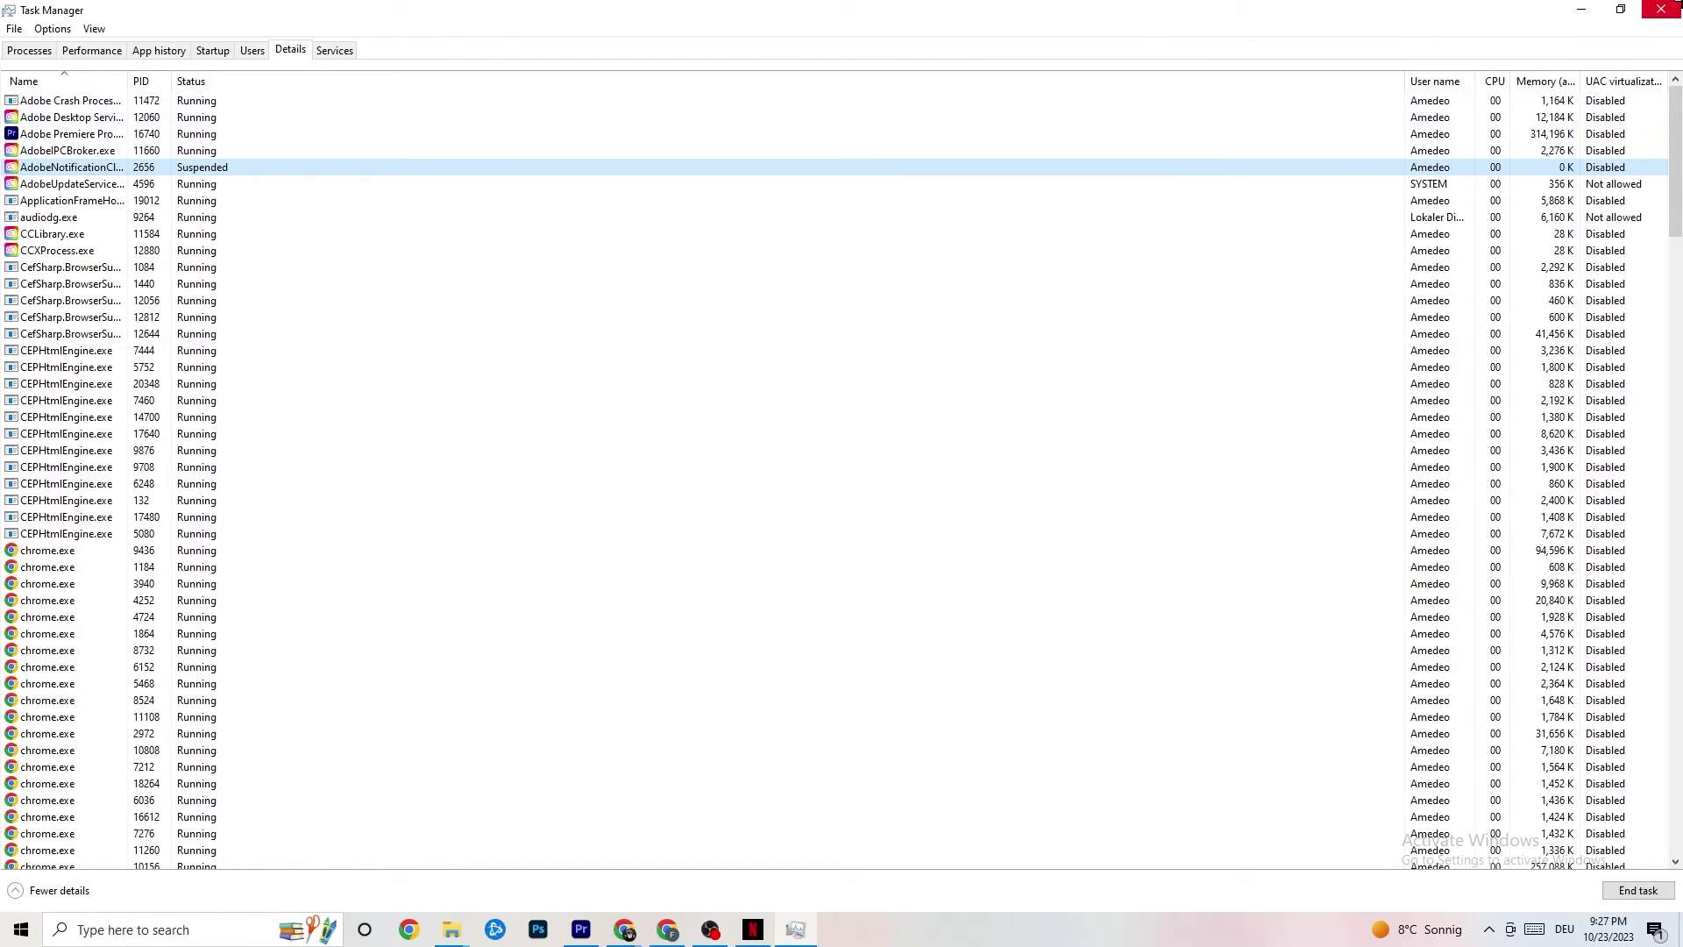
{"action": "left_click", "coordinate": [1662, 9]}
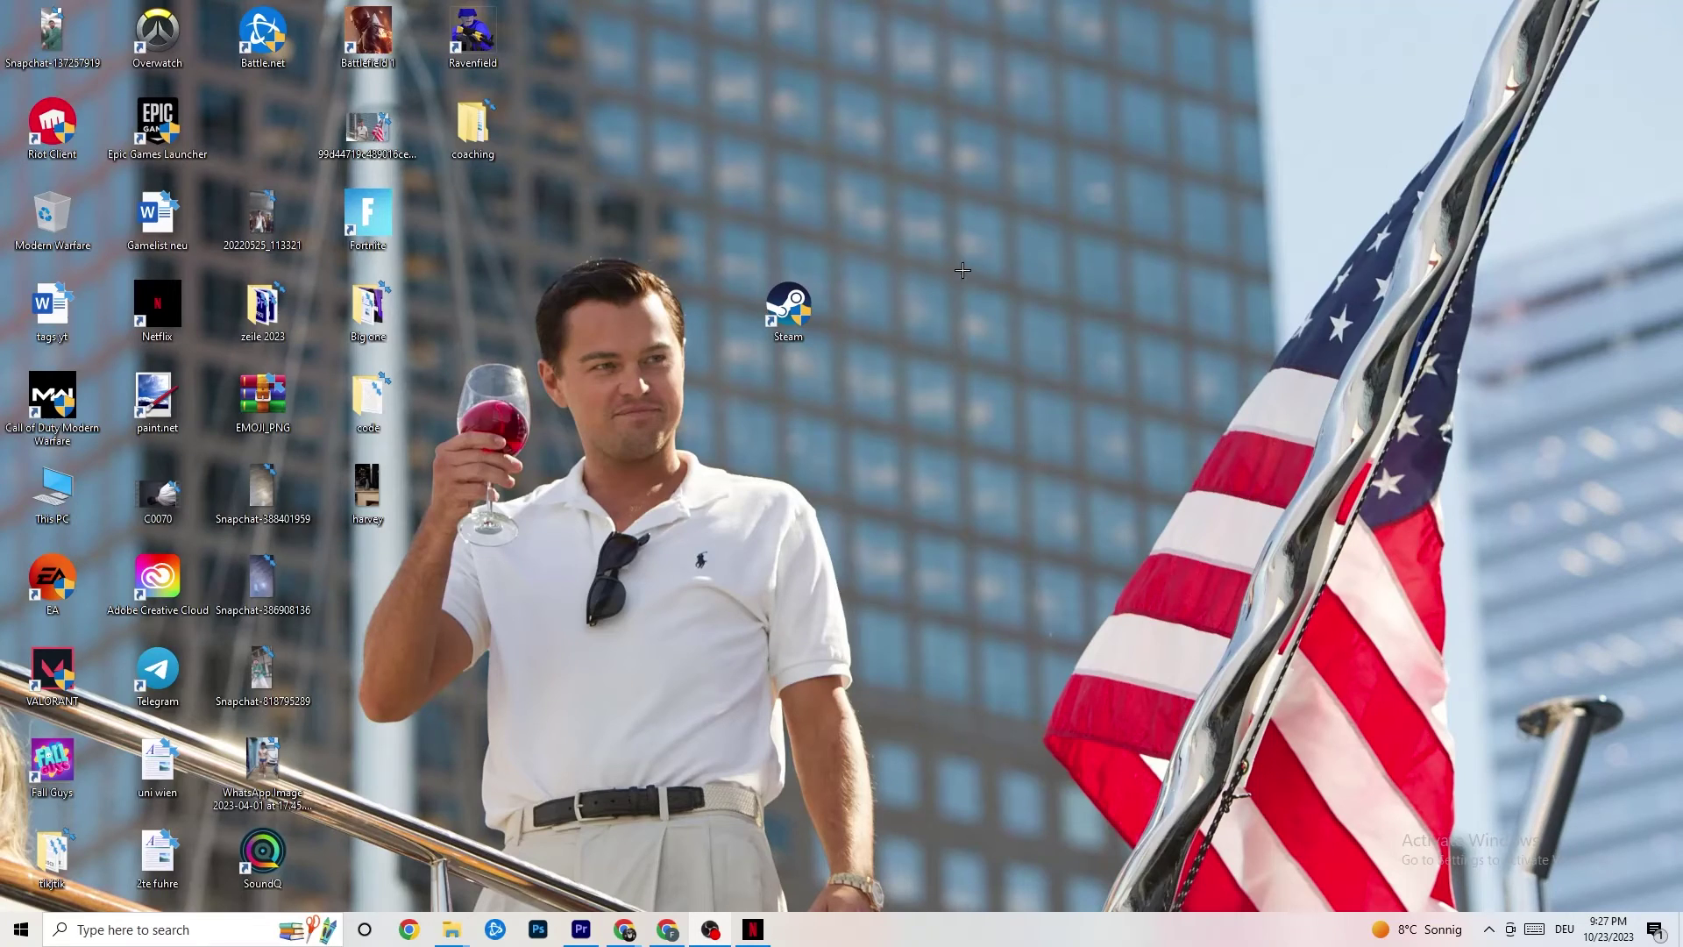
Step: Launch NVIDIA Control Panel from the desktop's context menu
{"action": "right_click", "coordinate": [943, 167]}
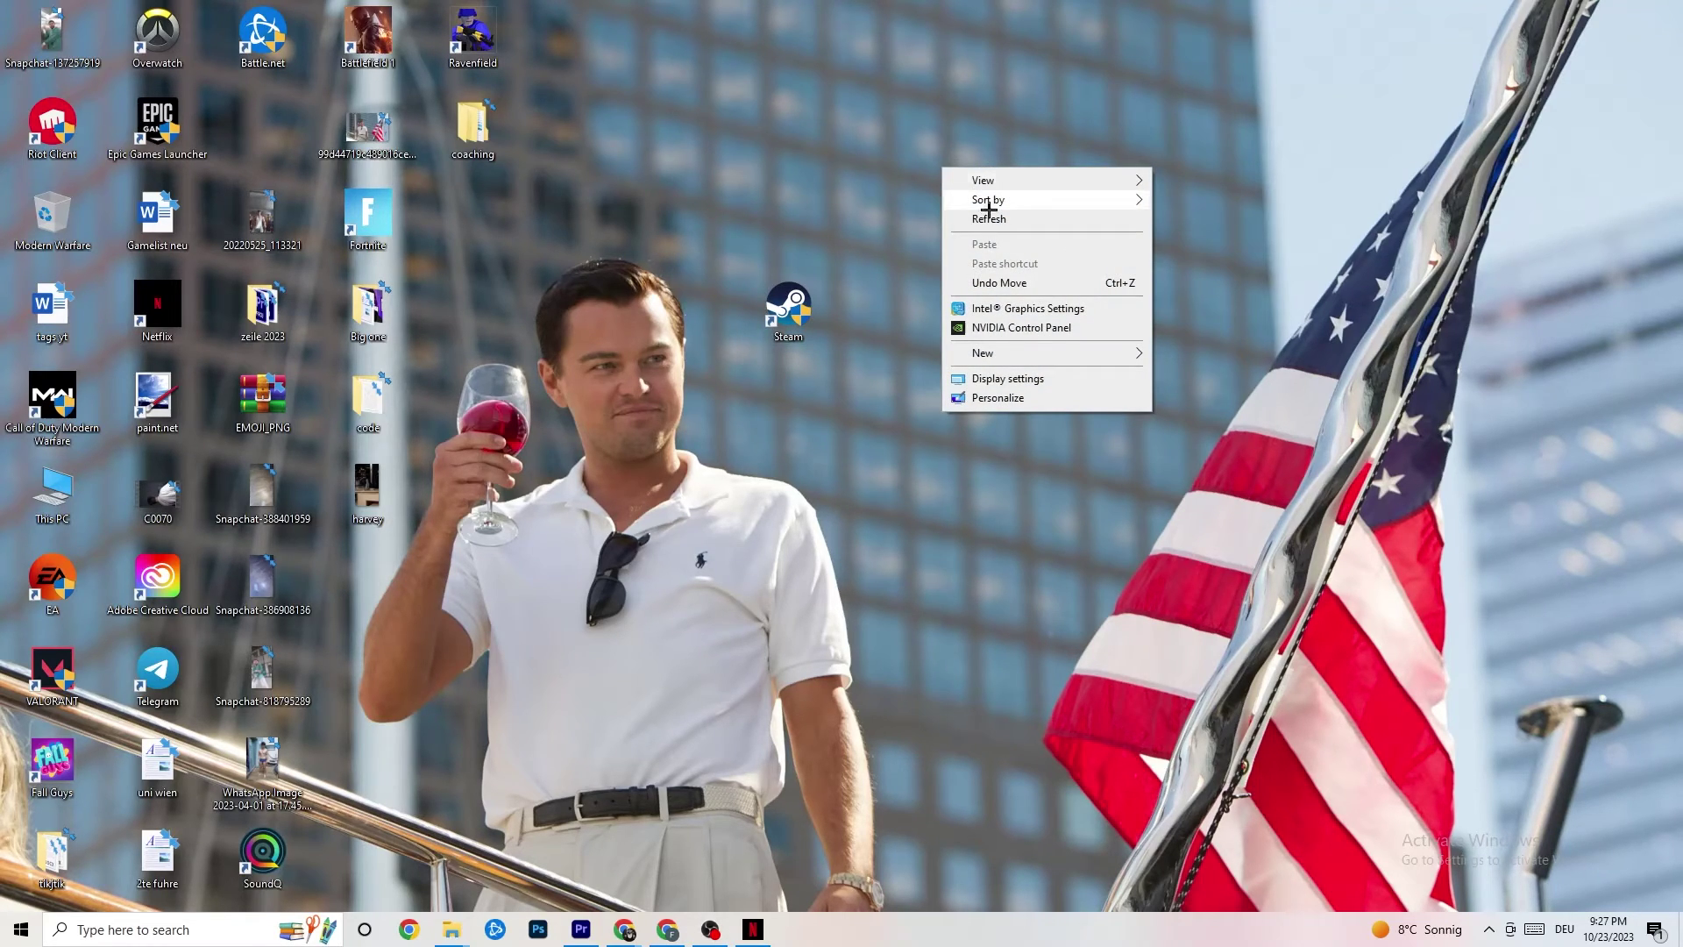
{"action": "left_click", "coordinate": [998, 330]}
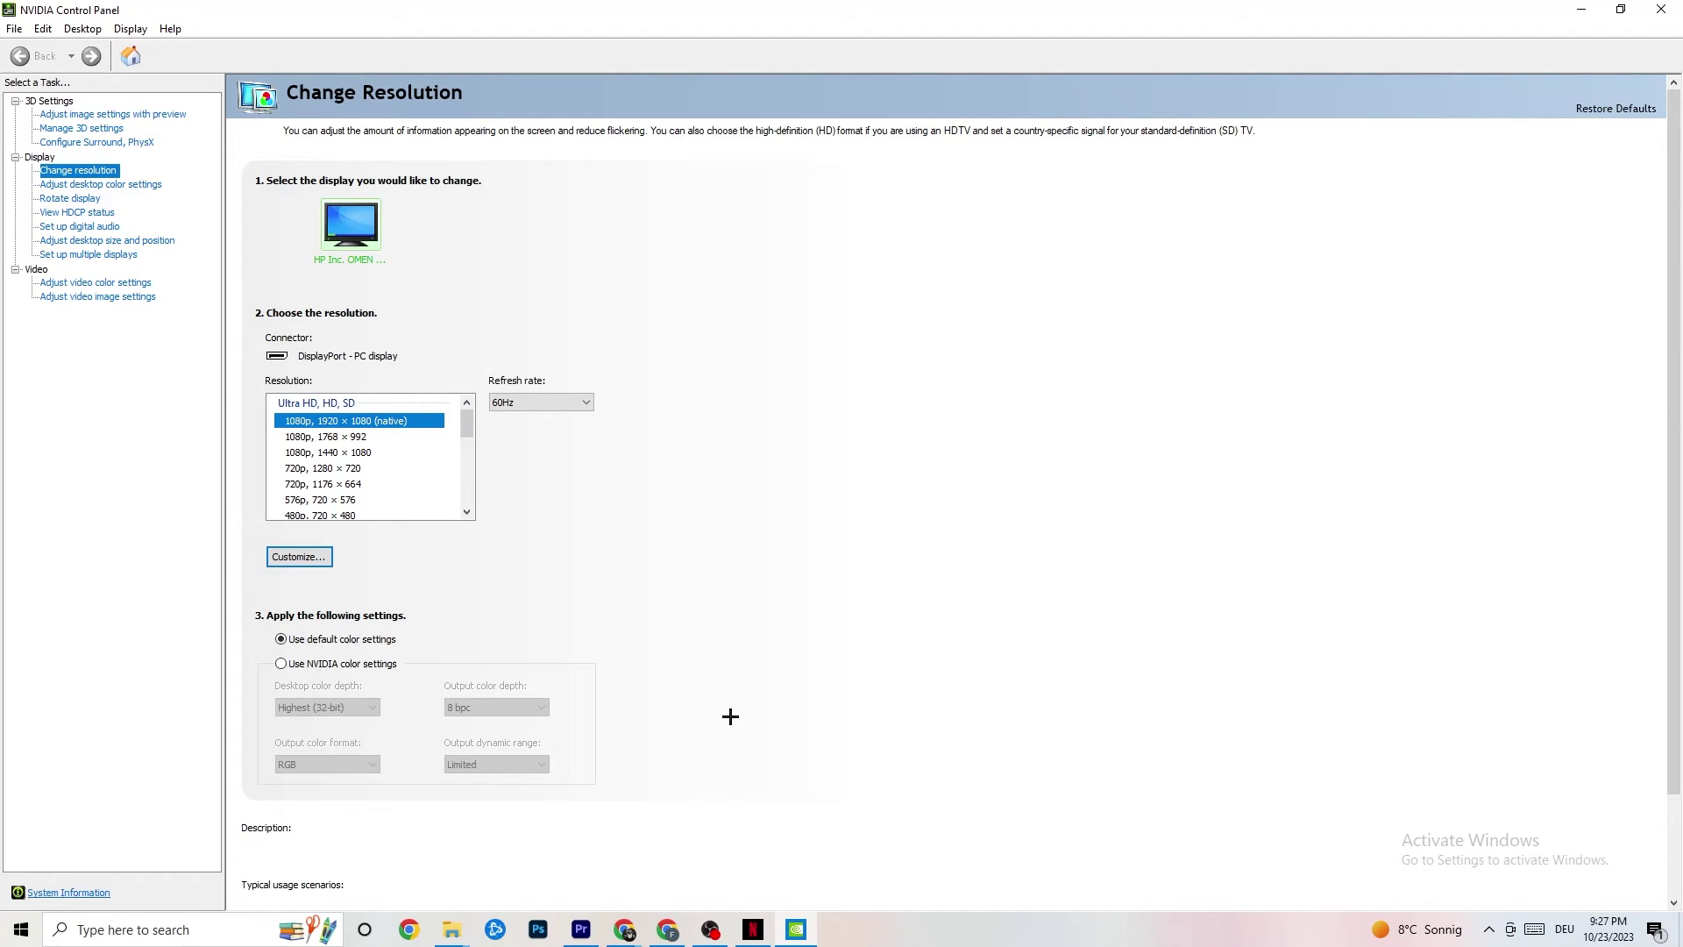
{"action": "left_click", "coordinate": [93, 116]}
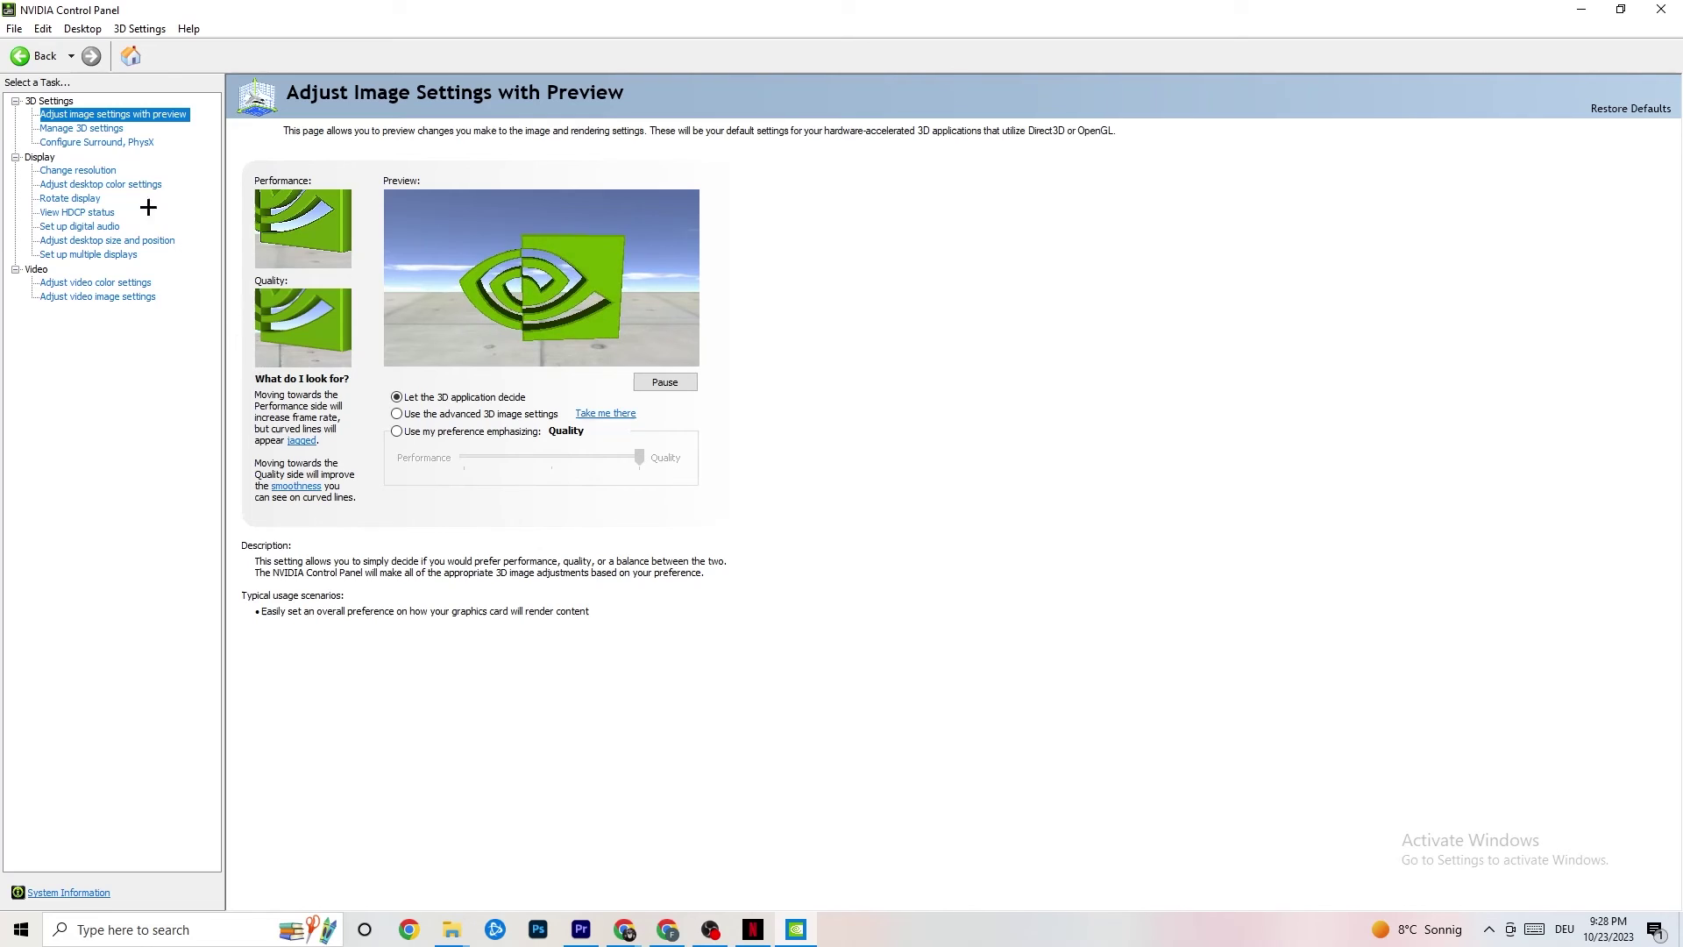
{"action": "left_click", "coordinate": [60, 172]}
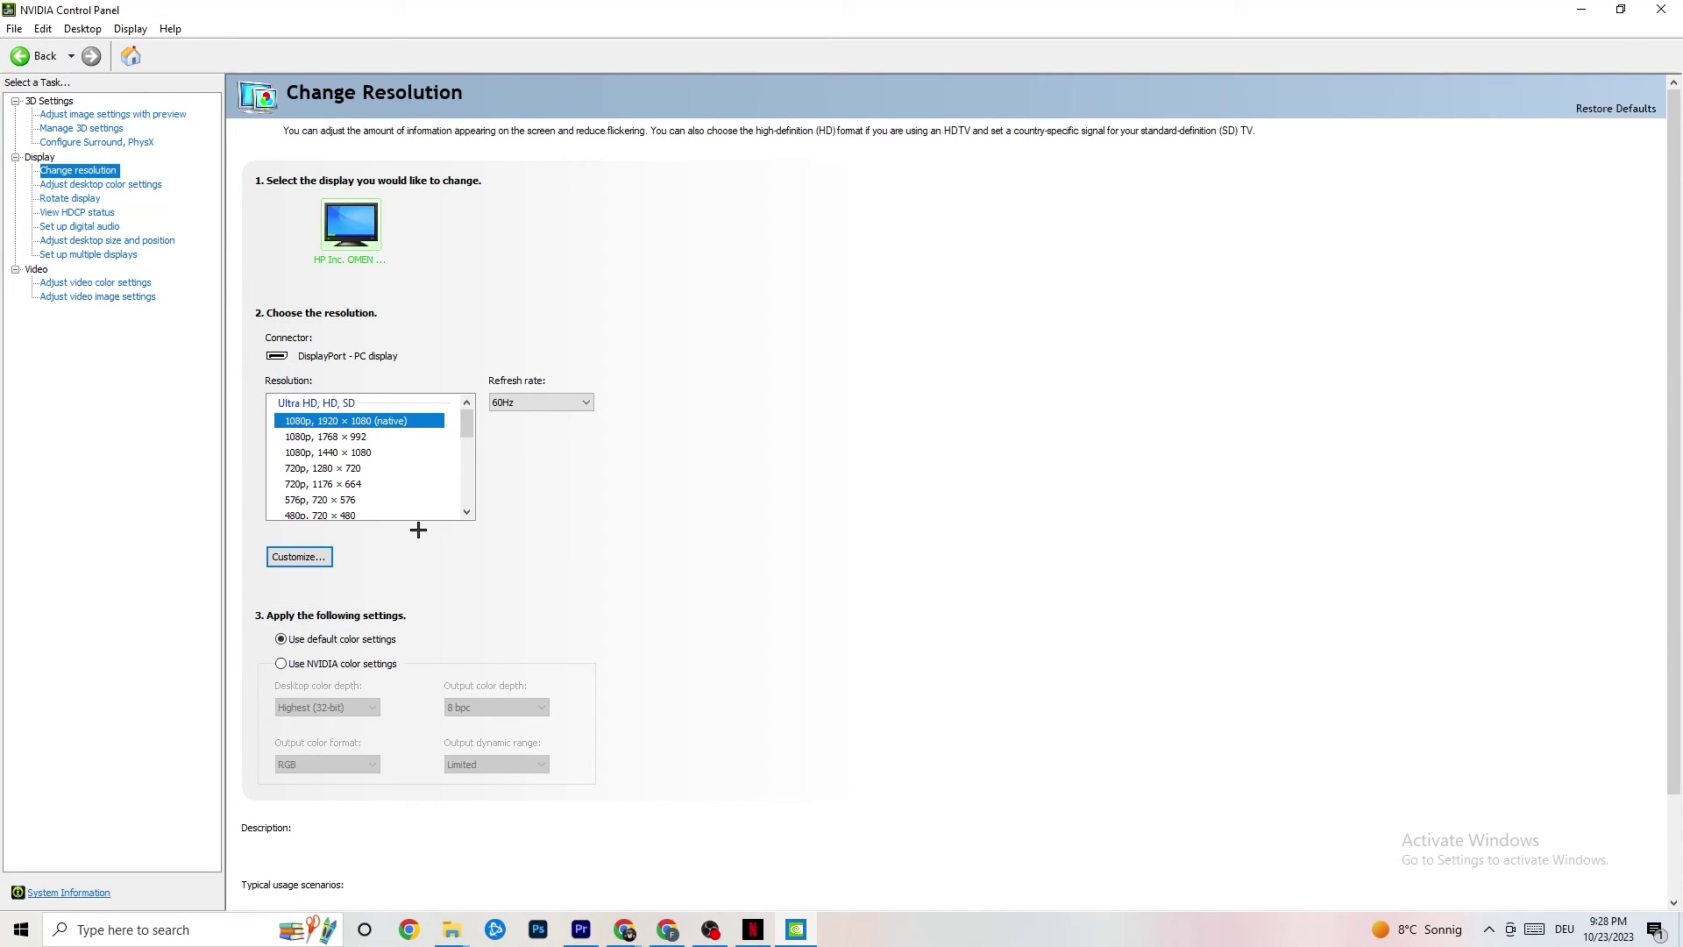